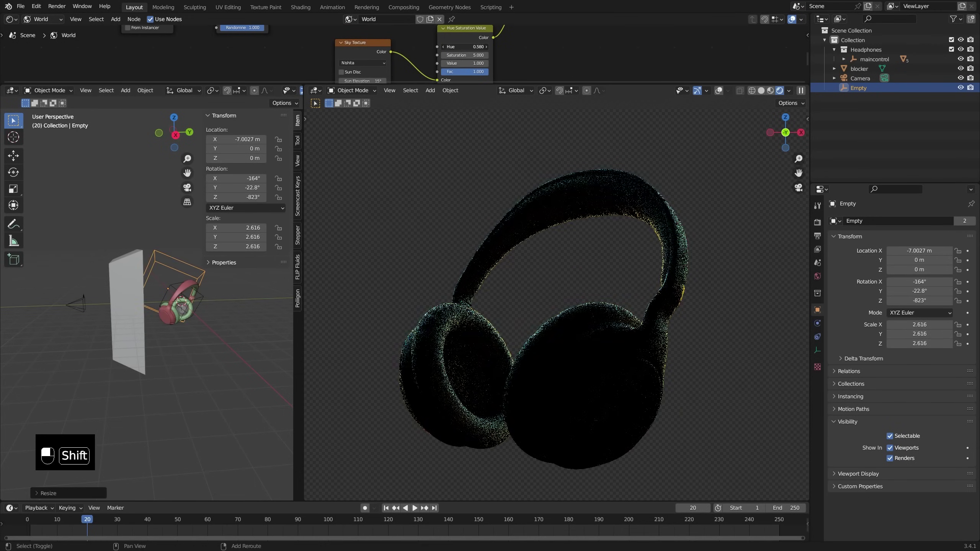
left_click(193, 247)
key("s")
Step: Rescale and freely rotate the lighting Empty to shift the headphones' lighting
left_click(269, 283)
key("r")
key("r")
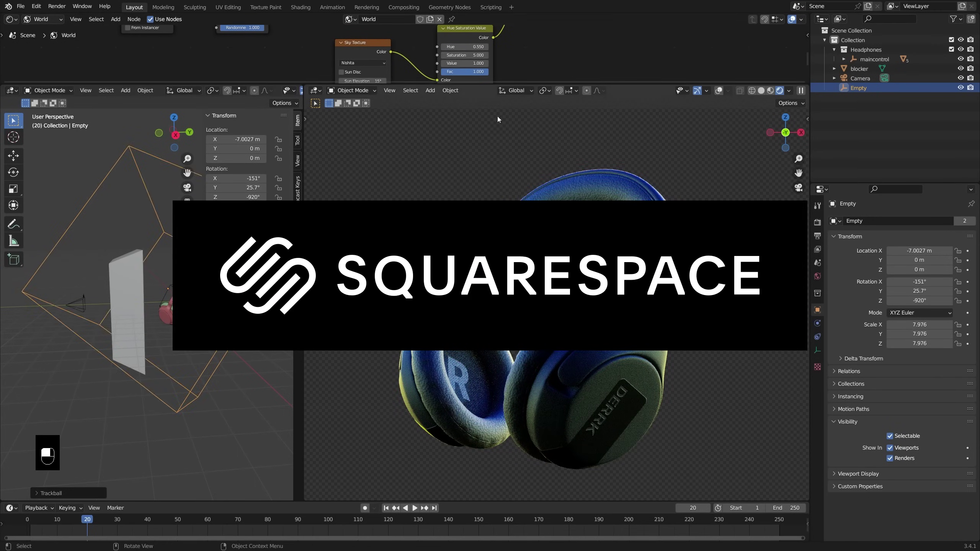
left_click(139, 333, "shift")
Step: Scale, move and trackball-rotate the Empty to scale 6.838, giving magenta light with cyan edges
key("s")
key("g")
key("r")
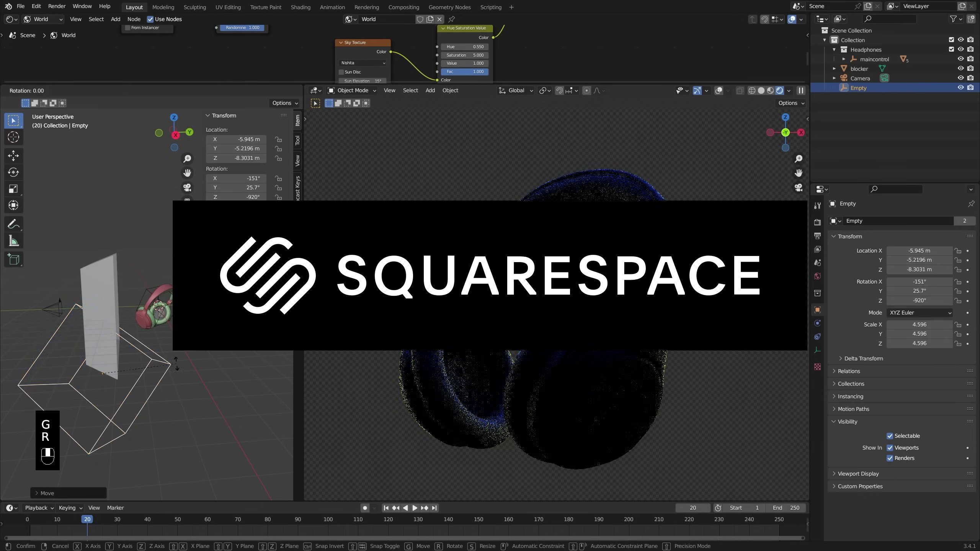
key("r")
left_click(140, 333)
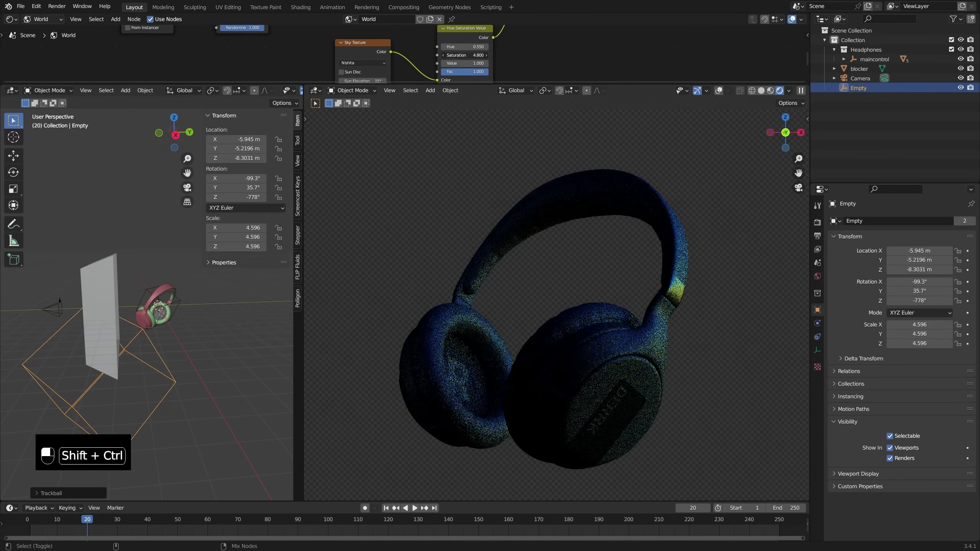
middle_click_drag(514, 33, 518, 38)
key("r")
key("r")
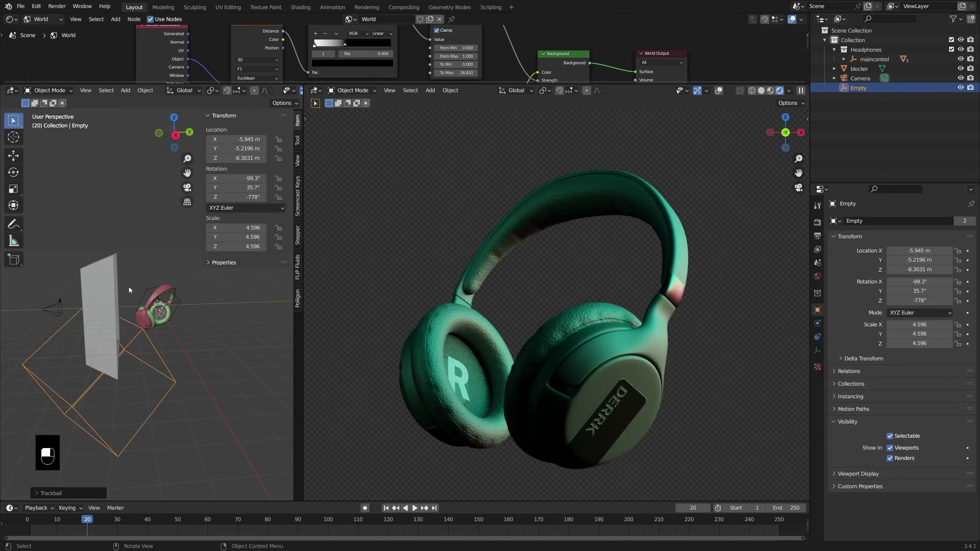
key("Return")
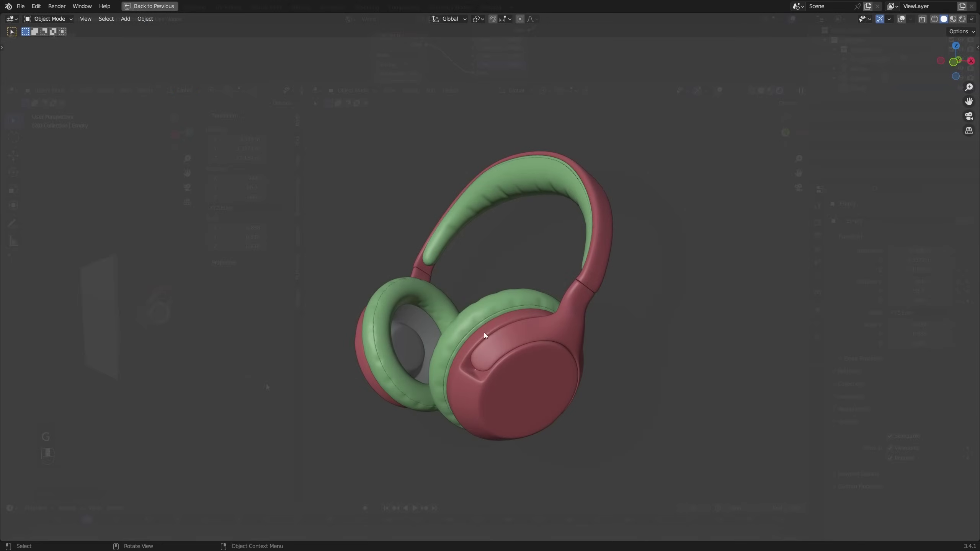
Step: Orbit the headphones to side and front views, returning to the split layout
key("ctrl+space")
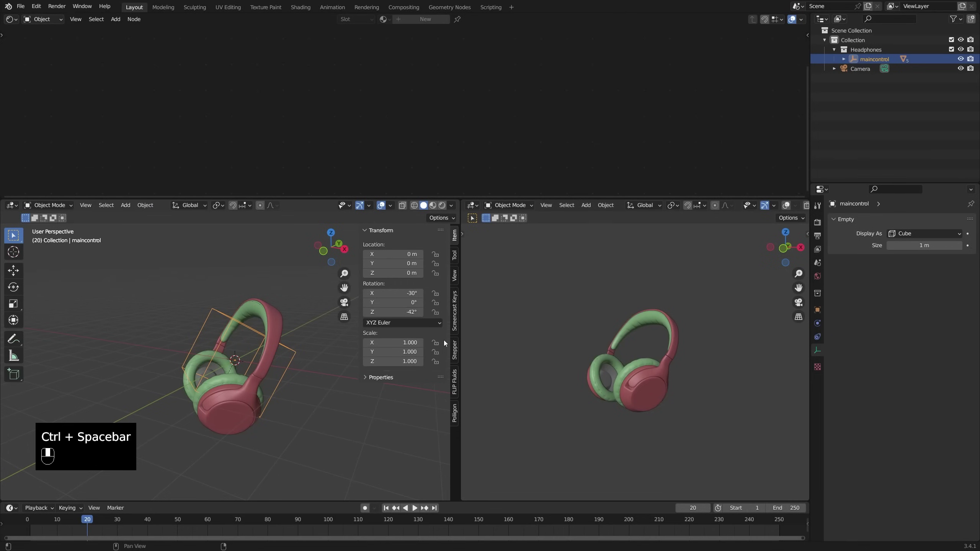
middle_click_drag(361, 345, 273, 357)
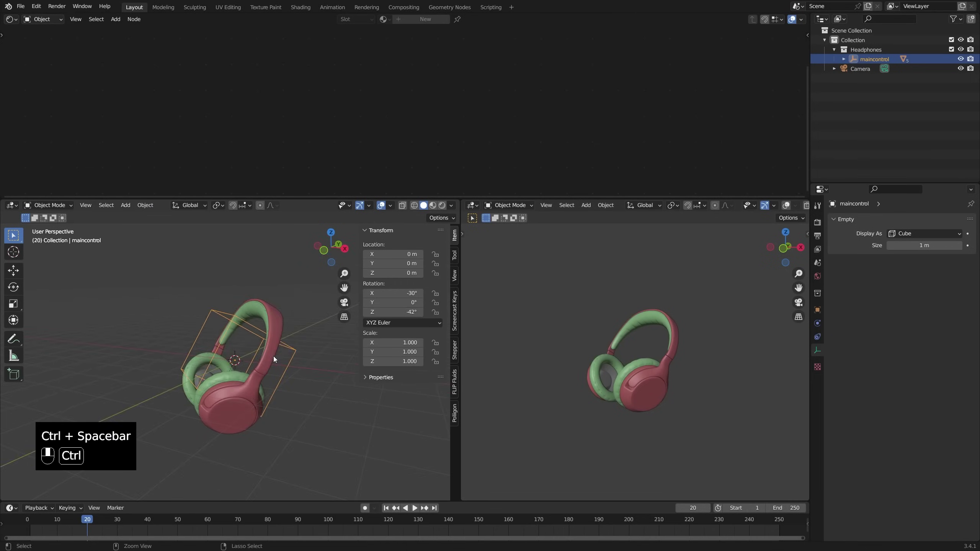
key("ctrl+space")
middle_click_drag(553, 339, 553, 313)
key("ctrl+space")
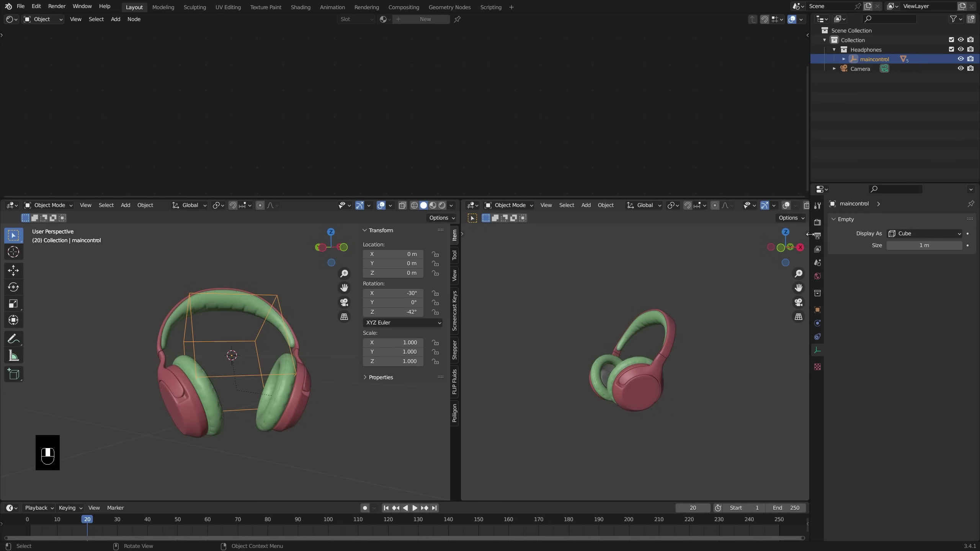
Step: Show the Render properties and switch the right viewport to Cycles Rendered shading
left_click(818, 223)
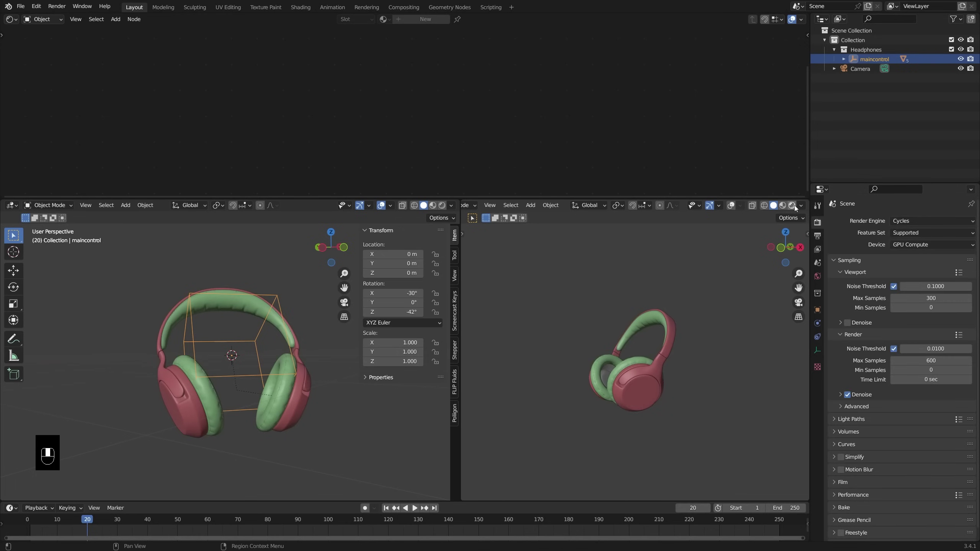
left_click(793, 206)
mouse_move(685, 326)
middle_mouse_down()
mouse_move(751, 322)
mouse_move(703, 320)
middle_mouse_up()
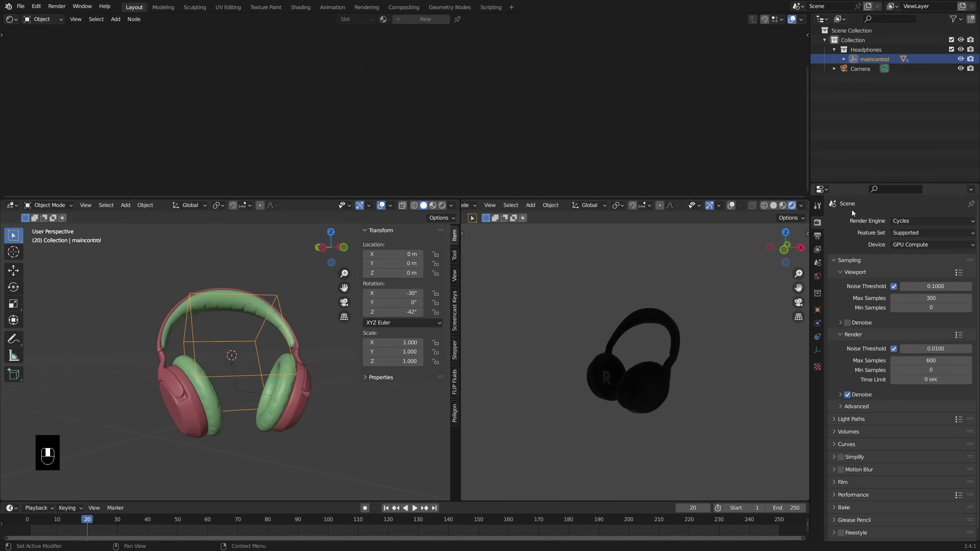
Step: Look through the scene camera in the right view and limit rendering to the camera frame
key("KP_0")
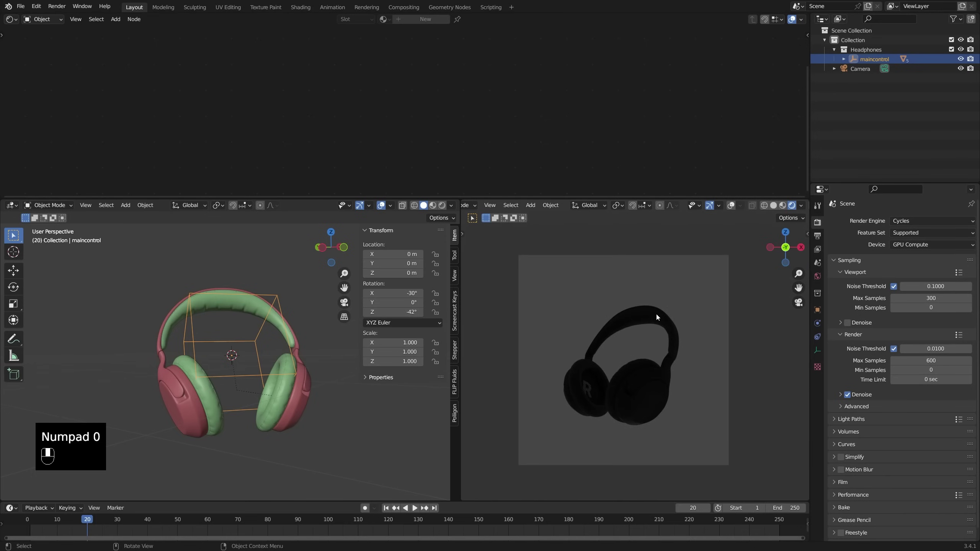
middle_click_drag(267, 348, 216, 351)
middle_click_drag(670, 340, 642, 334)
key("KP_0")
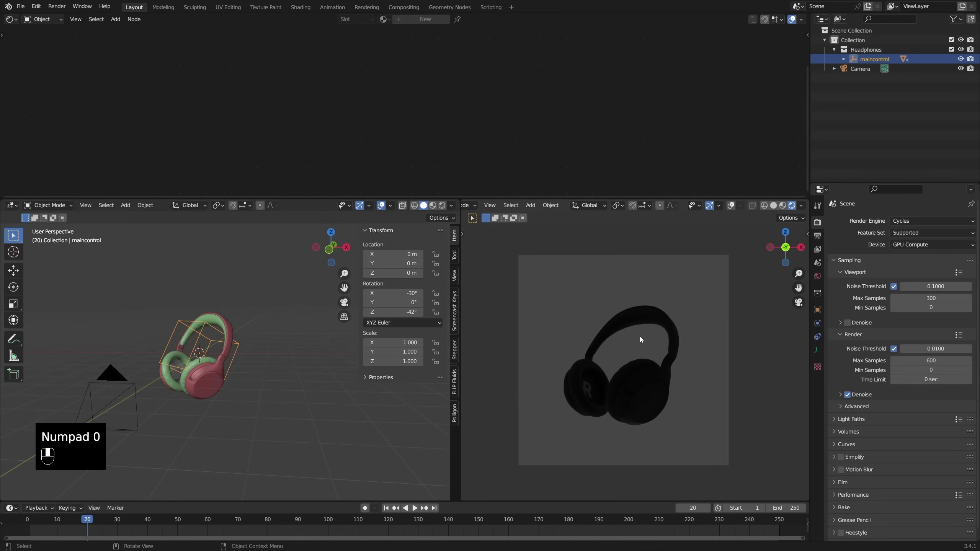
key("ctrl+b")
left_click_drag(506, 234, 761, 479)
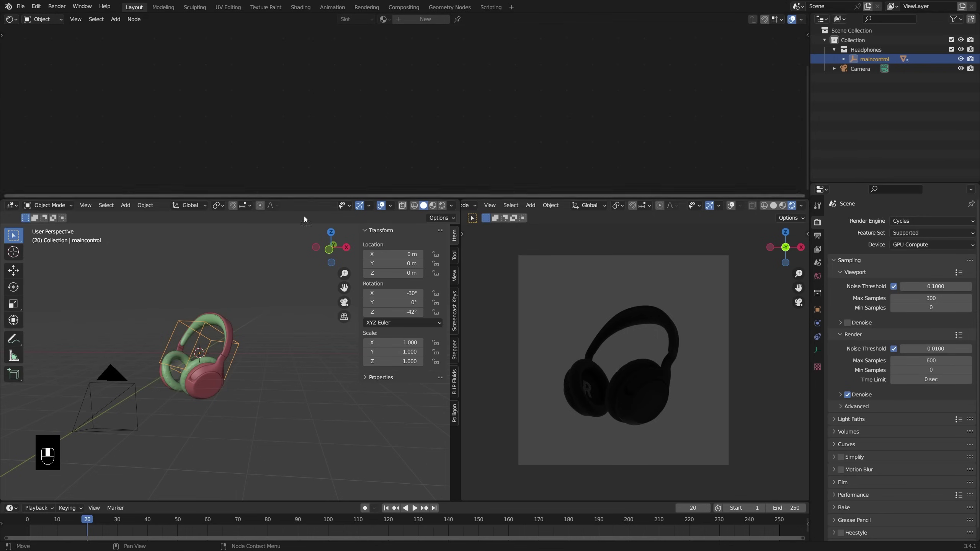
Step: Select the earpiece and switch the shader editor to the World's node tree
left_click(216, 386)
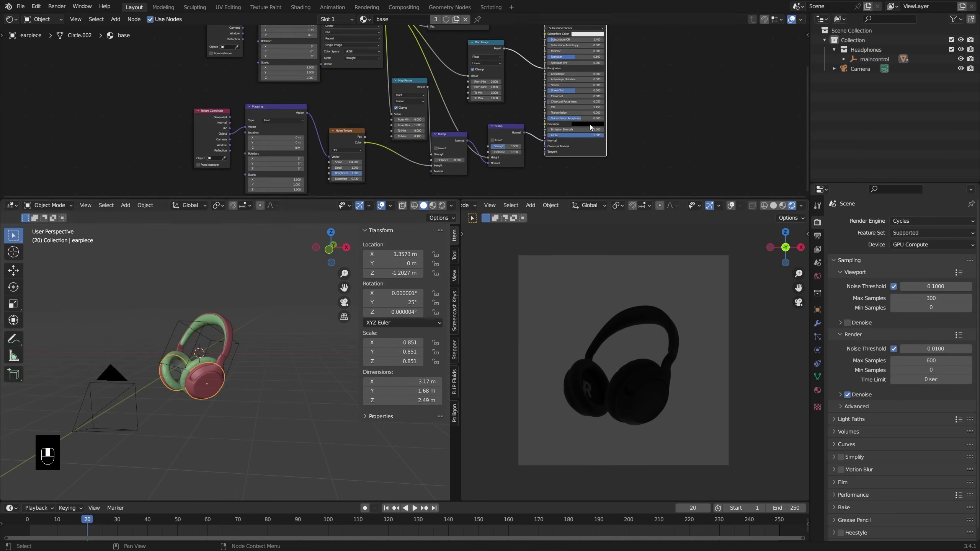
middle_click_drag(458, 69, 508, 122)
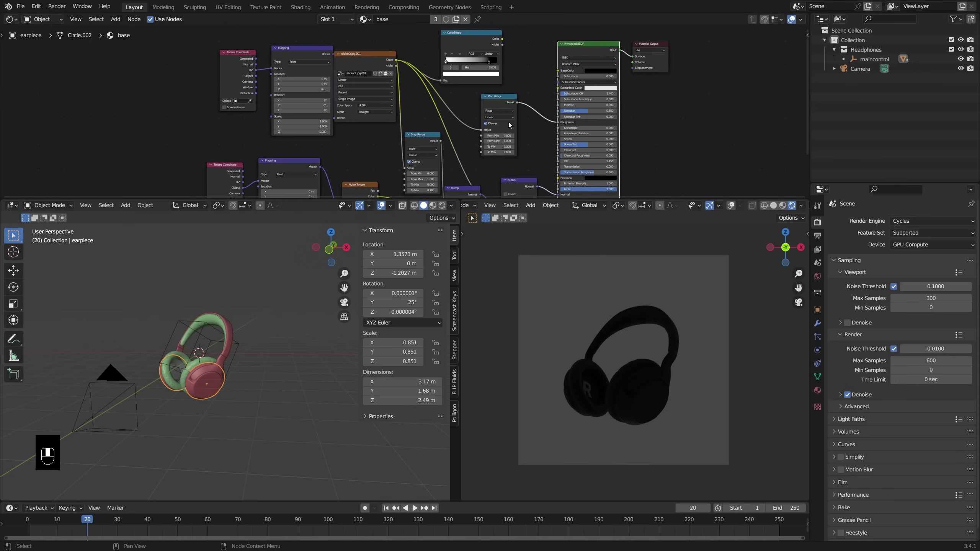
left_click(39, 21)
left_click(40, 41)
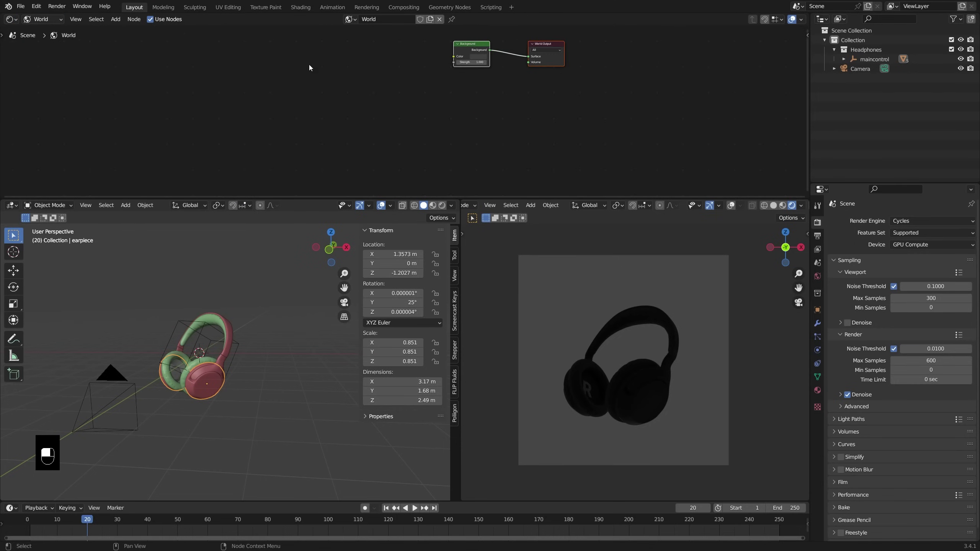
middle_click_drag(527, 78, 450, 121)
Step: Test raising the Background Strength, then restore it to 1.000 and make room on the left
left_click(459, 111)
left_click_drag(392, 115, 439, 114)
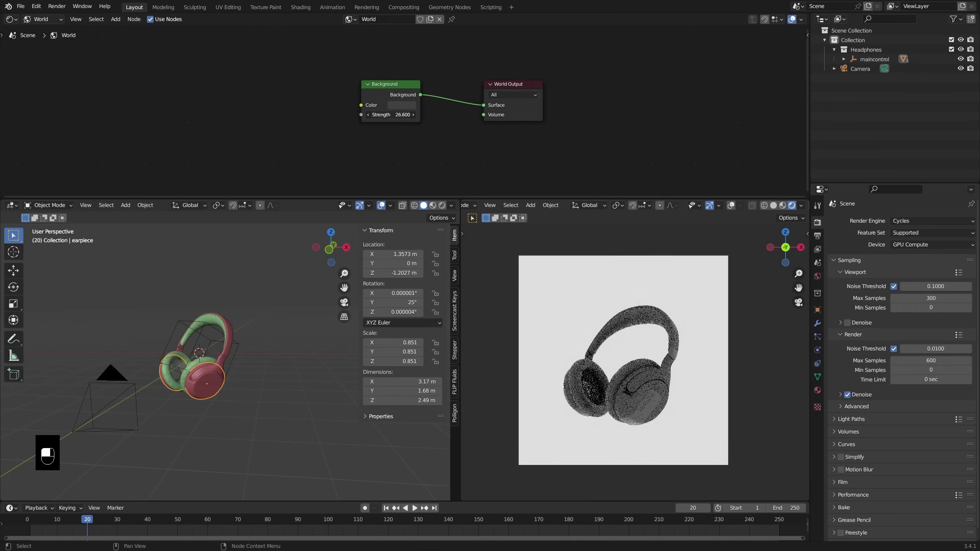
key("Escape")
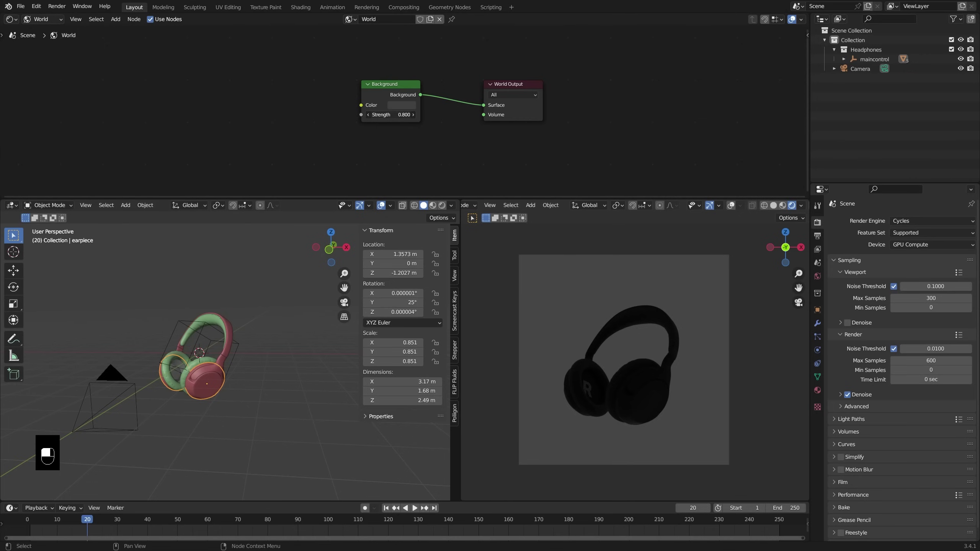
mouse_move(394, 114)
left_mouse_down()
mouse_move(425, 114)
mouse_move(394, 114)
left_mouse_up()
middle_click_drag(329, 101, 447, 110)
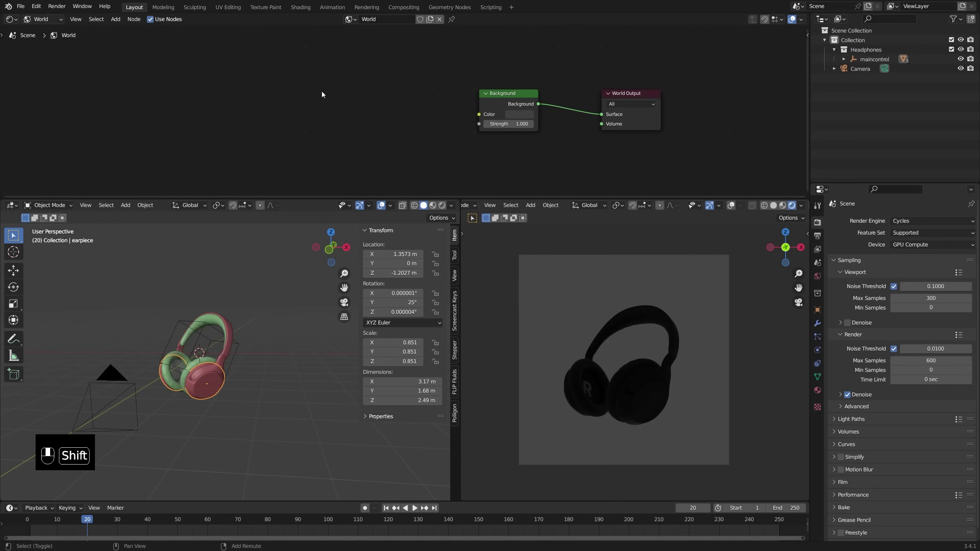
Step: Add a Sky Texture node left of Background and link its Color to Background Color
key("shift+a")
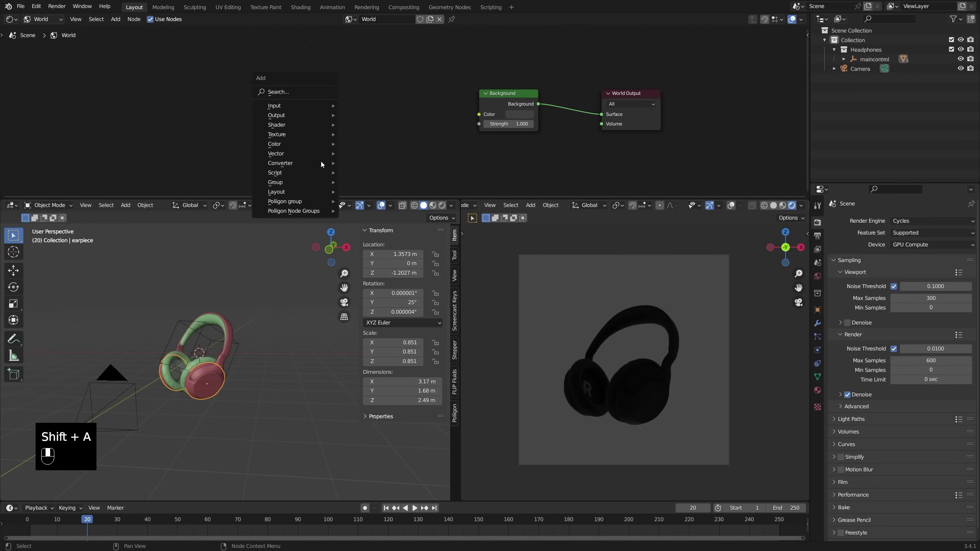
mouse_move(325, 135)
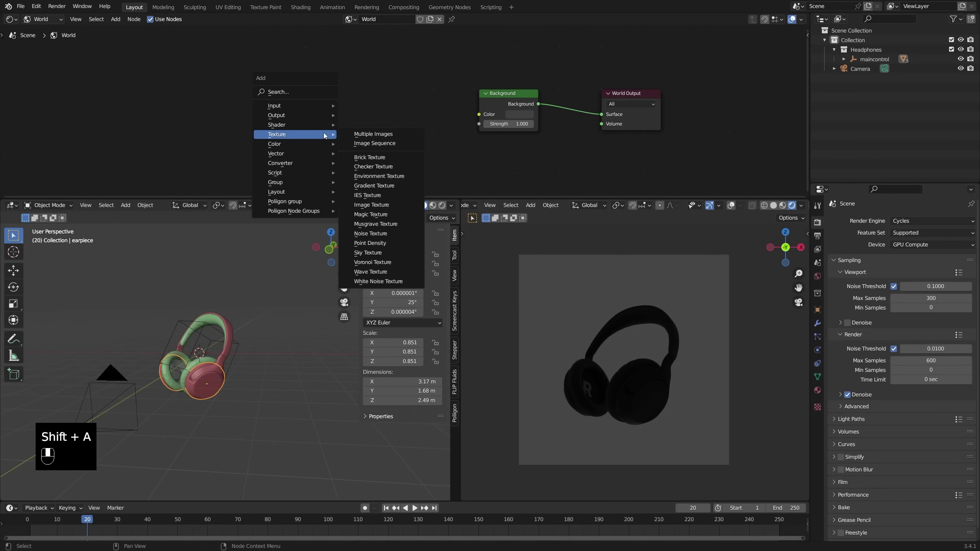
left_click(395, 253)
left_click(356, 67)
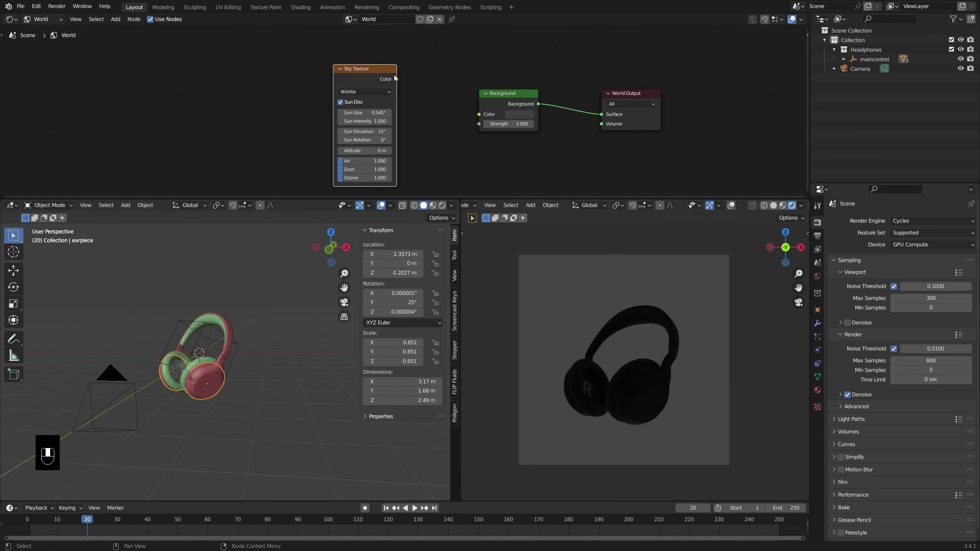
left_click_drag(470, 115, 472, 115)
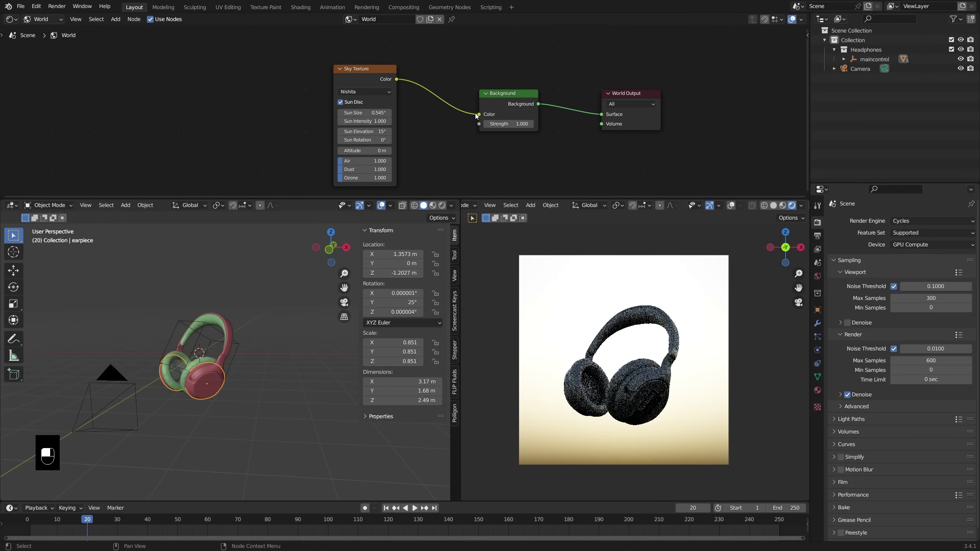
Step: Keep the sun elevation at 15° and adjust the sun rotation
left_click_drag(367, 131, 401, 131)
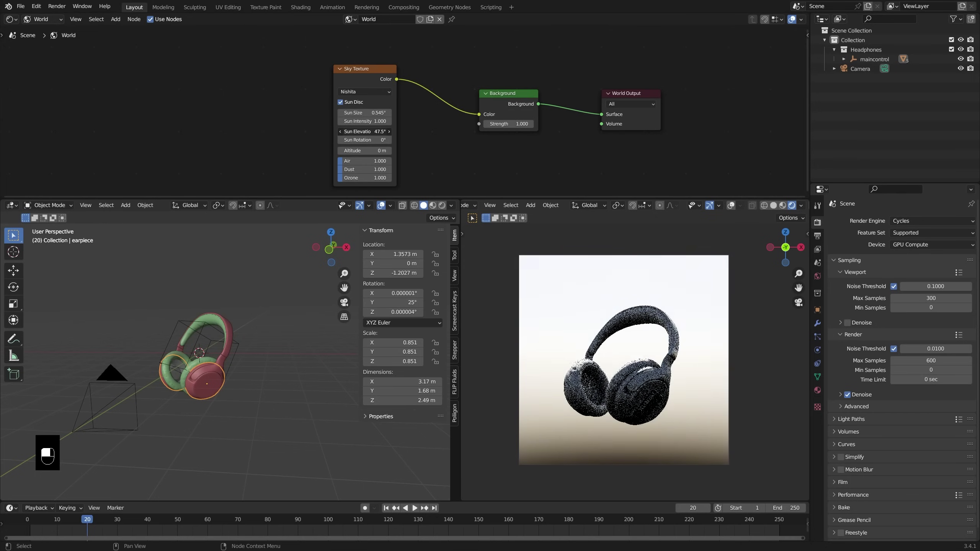
key("ctrl+z")
mouse_move(365, 139)
left_mouse_down()
mouse_move(380, 140)
mouse_move(353, 140)
mouse_move(382, 140)
mouse_move(363, 139)
left_mouse_up()
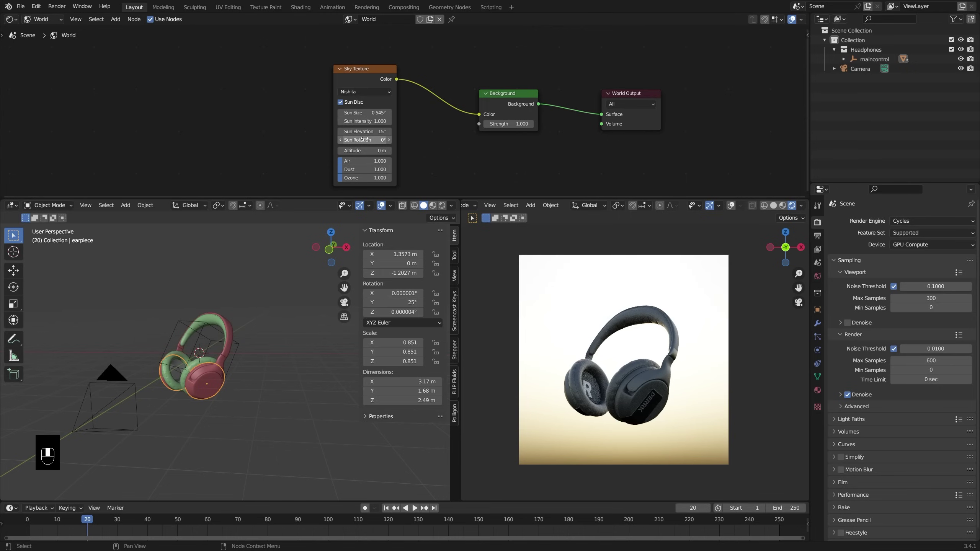
left_click(341, 102)
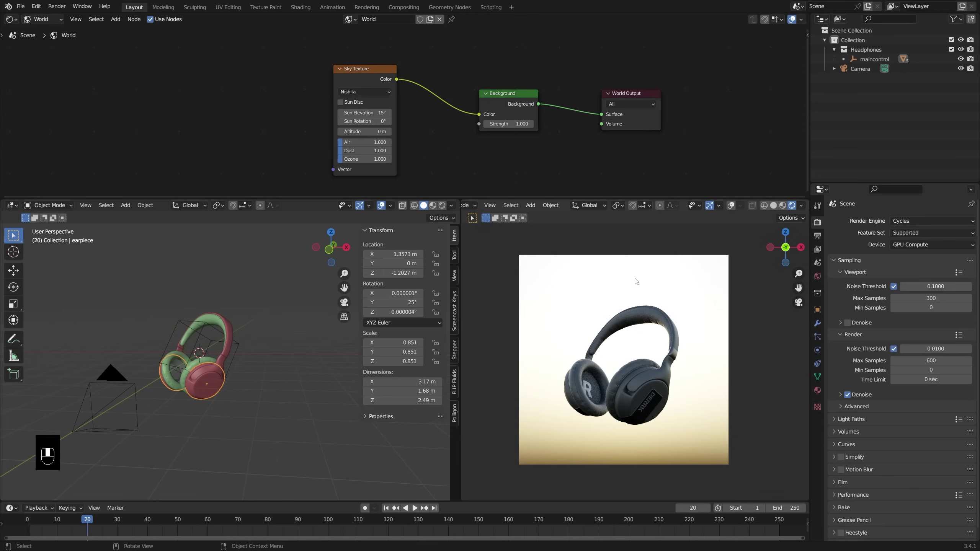
middle_click_drag(635, 293, 718, 308, "shift")
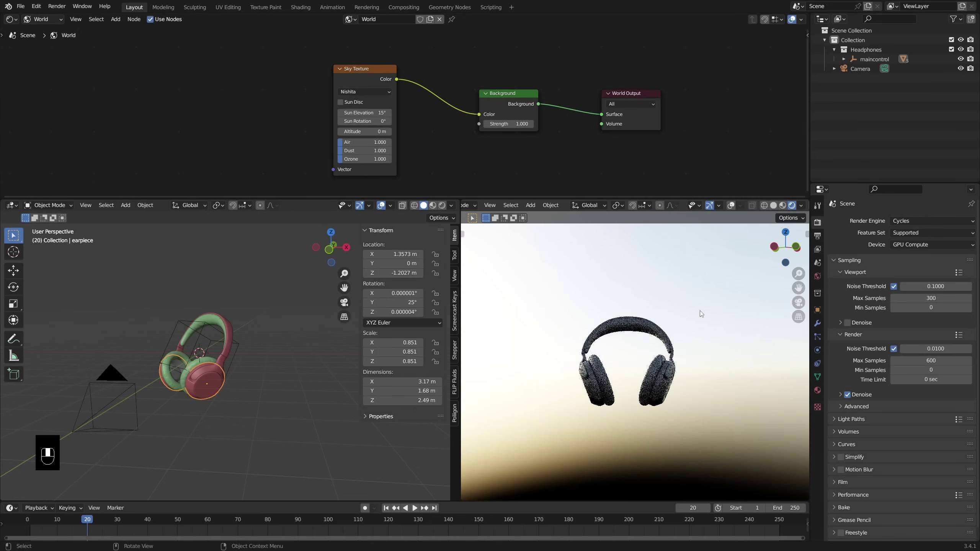
left_click(183, 319)
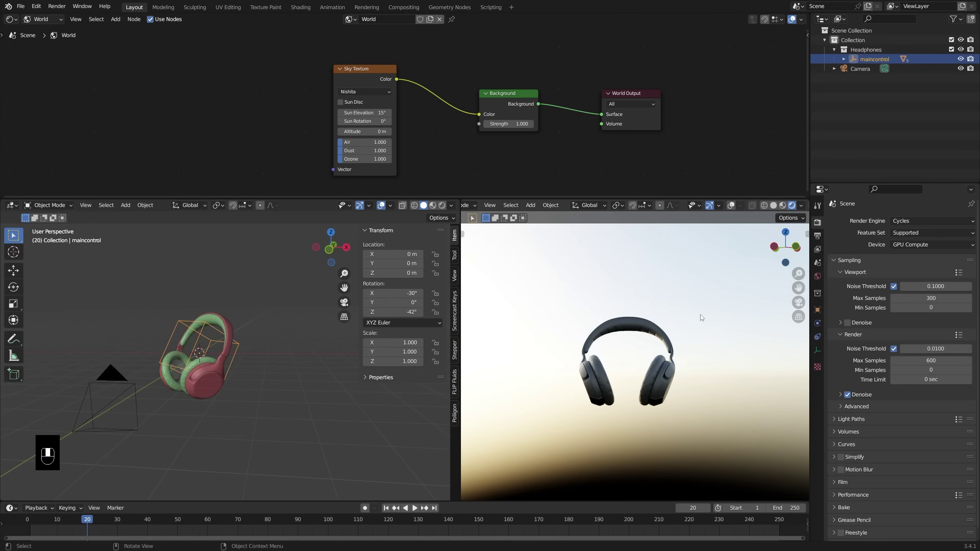
scroll(704, 314, "up", 5)
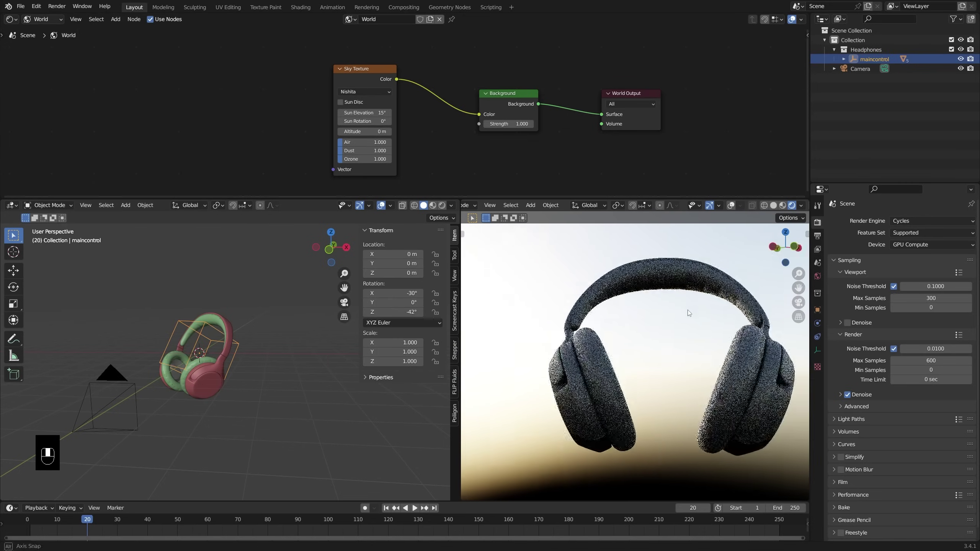
middle_click_drag(703, 312, 692, 349)
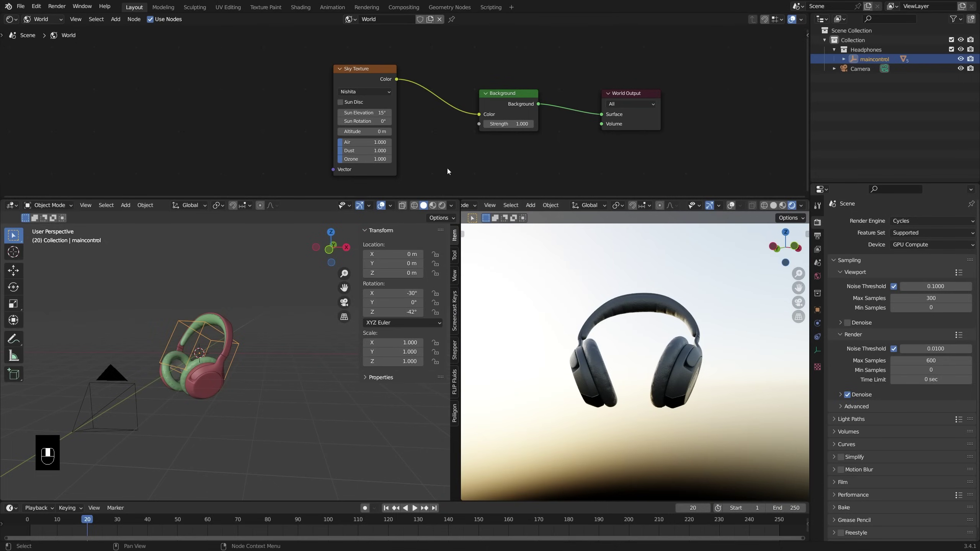
Step: Add a Voronoi Texture above the Sky Texture and link its Distance to Background Strength
key("shift+a")
mouse_move(245, 111)
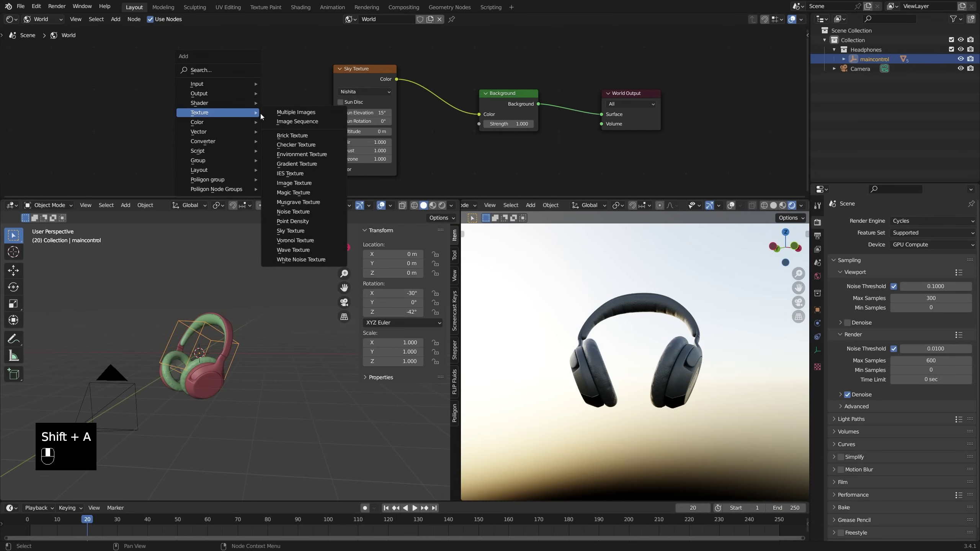
left_click(311, 241)
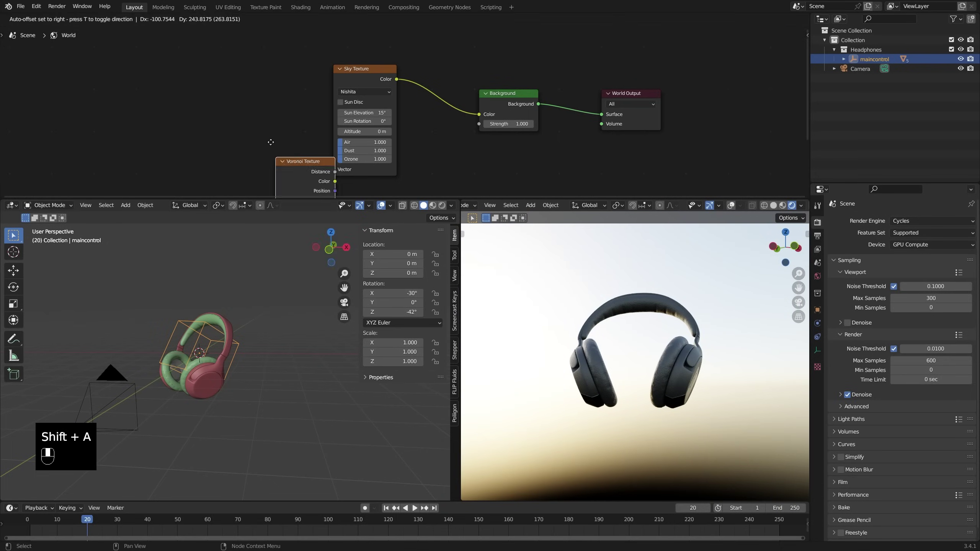
left_click(292, 64)
left_click_drag(367, 78, 364, 155)
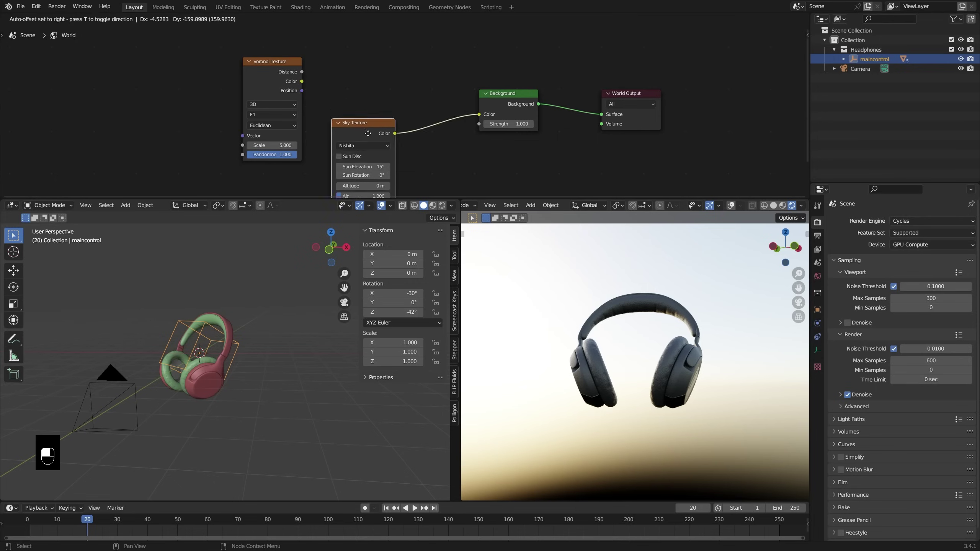
left_click_drag(302, 73, 480, 124)
middle_click_drag(566, 245, 488, 267)
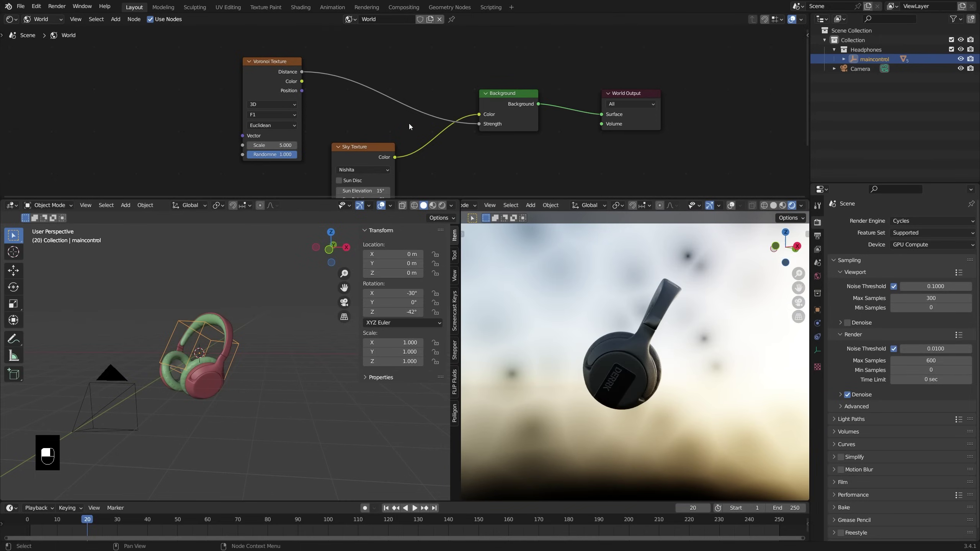
left_click_drag(283, 72, 248, 67)
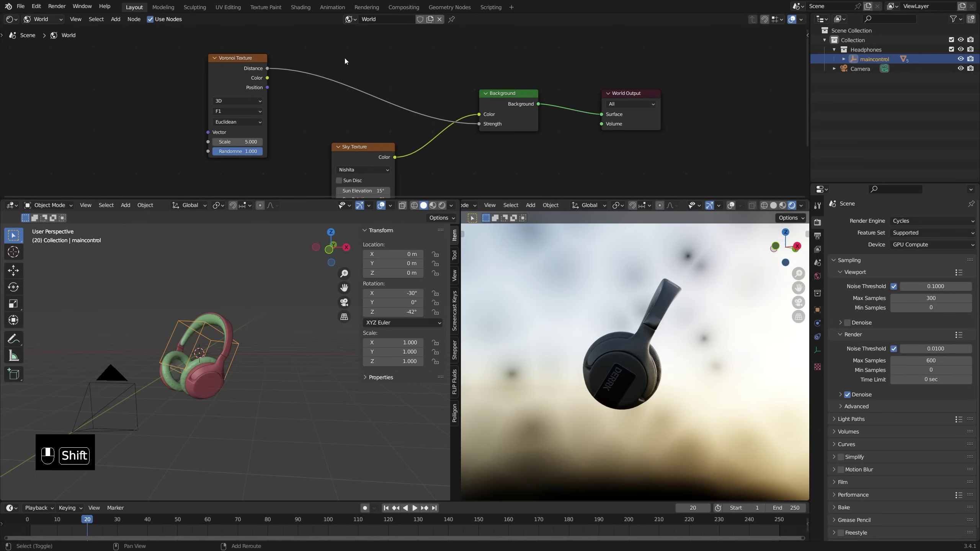
Step: Splice a ColorRamp between Voronoi Distance and Background Strength, tightening its stop to 0.404
key("shift+a")
mouse_move(344, 100)
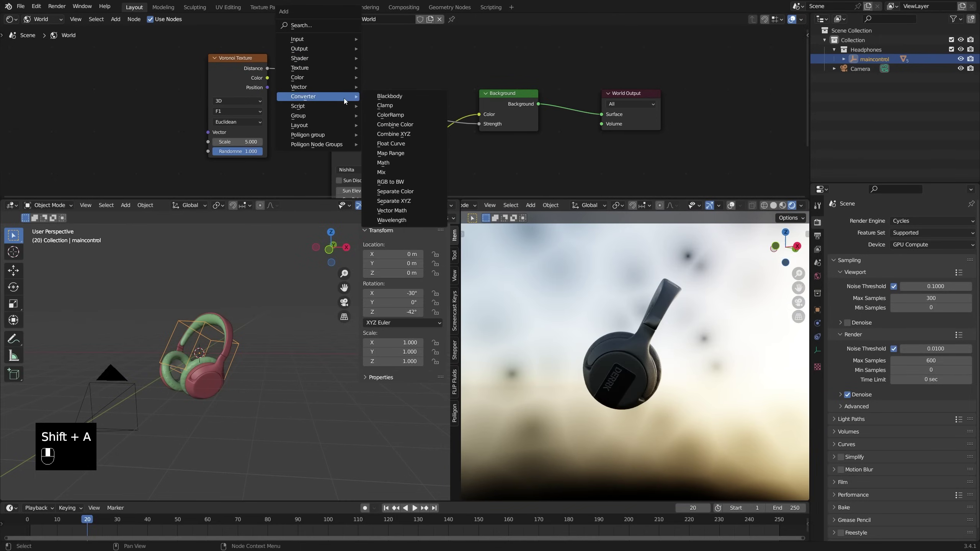
left_click(391, 115)
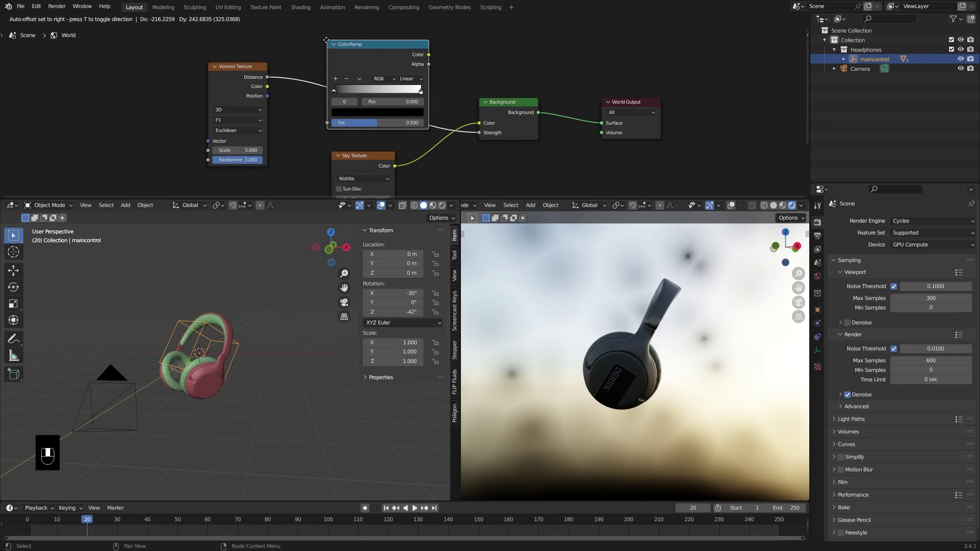
left_click(330, 77)
left_click_drag(421, 127, 373, 129)
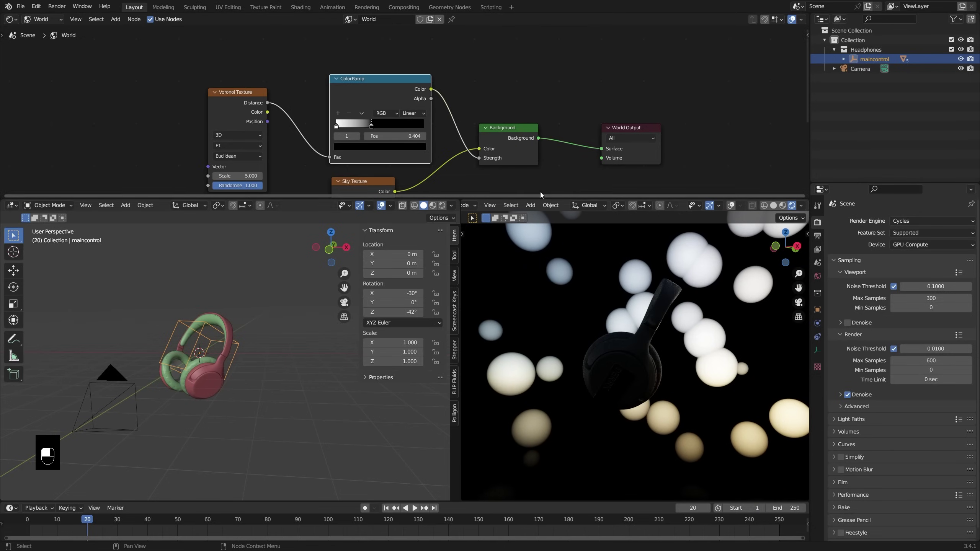
Step: Set the Voronoi Scale to 1.000 and inspect the rendered headphones
middle_click_drag(609, 278, 638, 225)
scroll(559, 148, "down", 3)
scroll(559, 147, "left", 2)
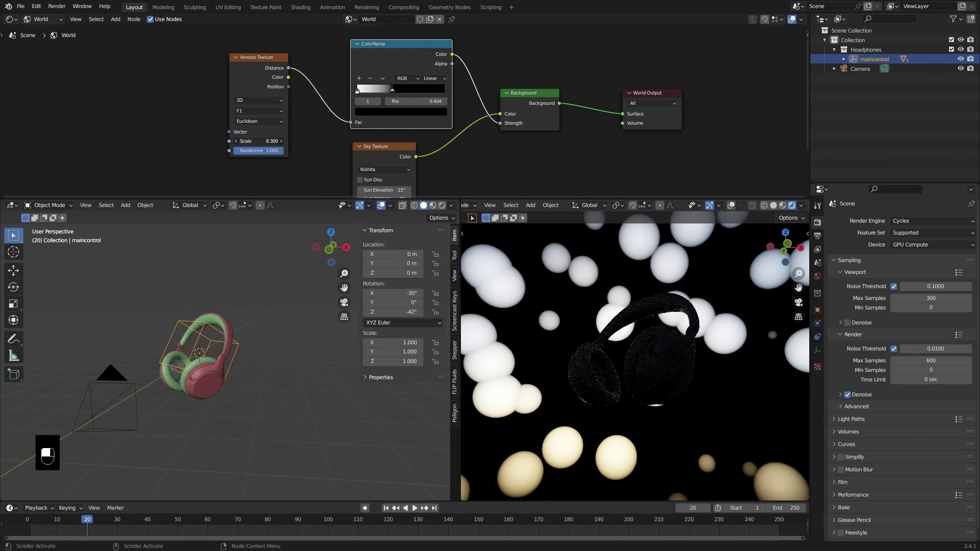
left_click_drag(266, 141, 231, 141)
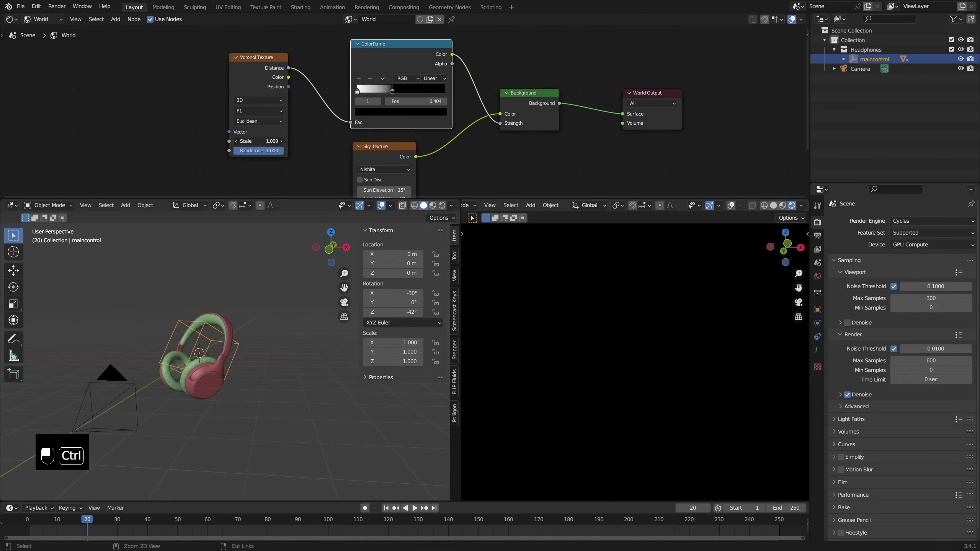
Step: Add a Texture Coordinate node whose Object output feeds the Voronoi Vector
key("shift+a")
mouse_move(213, 72)
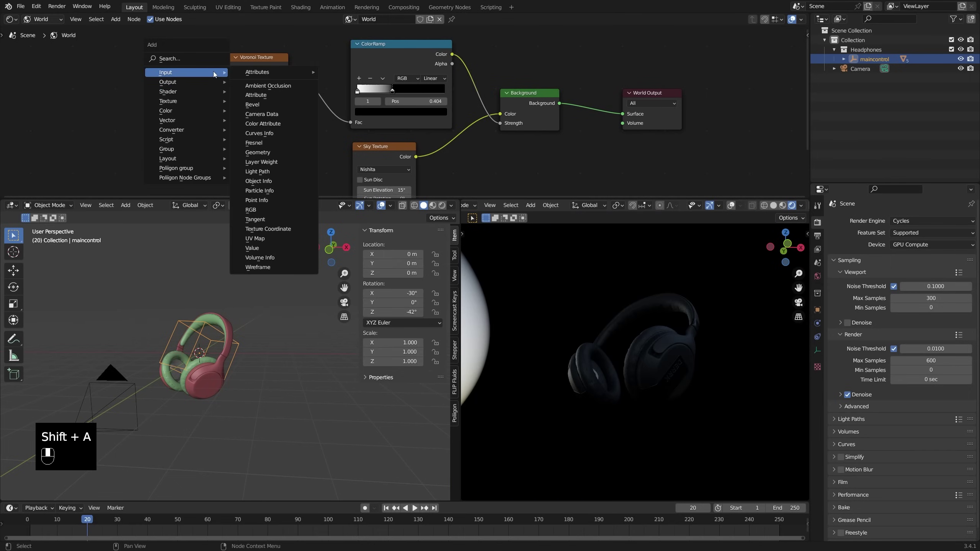
left_click(292, 230)
left_click(122, 59)
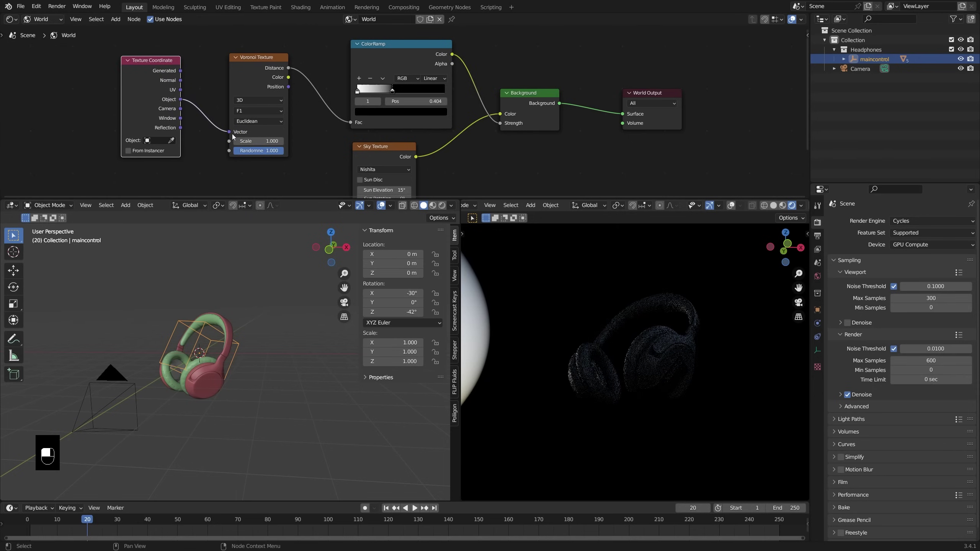
Step: Add a cube Empty and move it along X to -7.0027 m
key("shift+a")
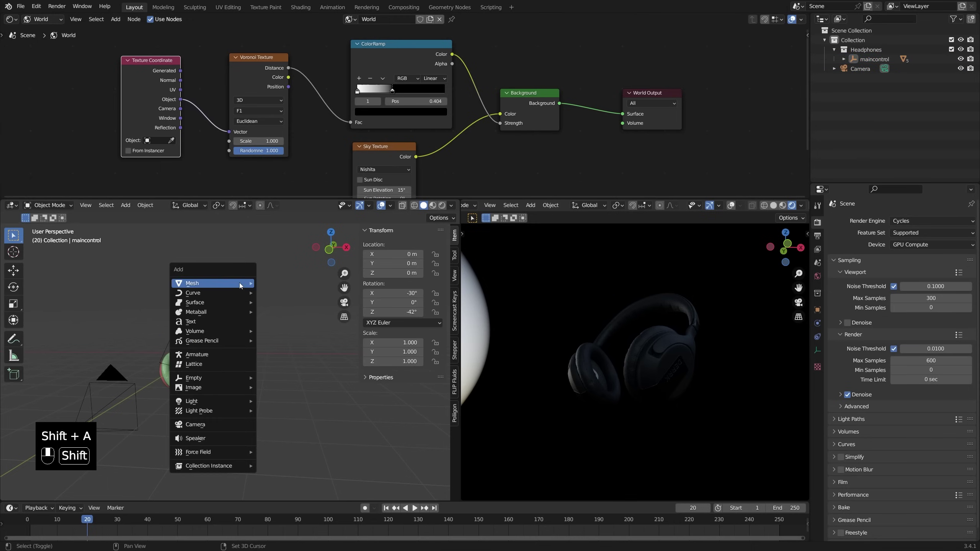
mouse_move(234, 382)
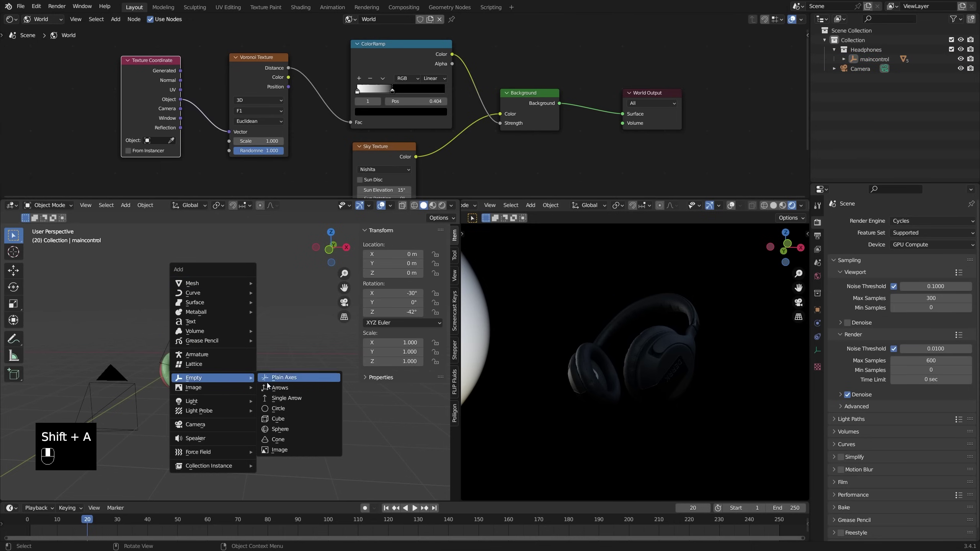
left_click(296, 417)
key("g")
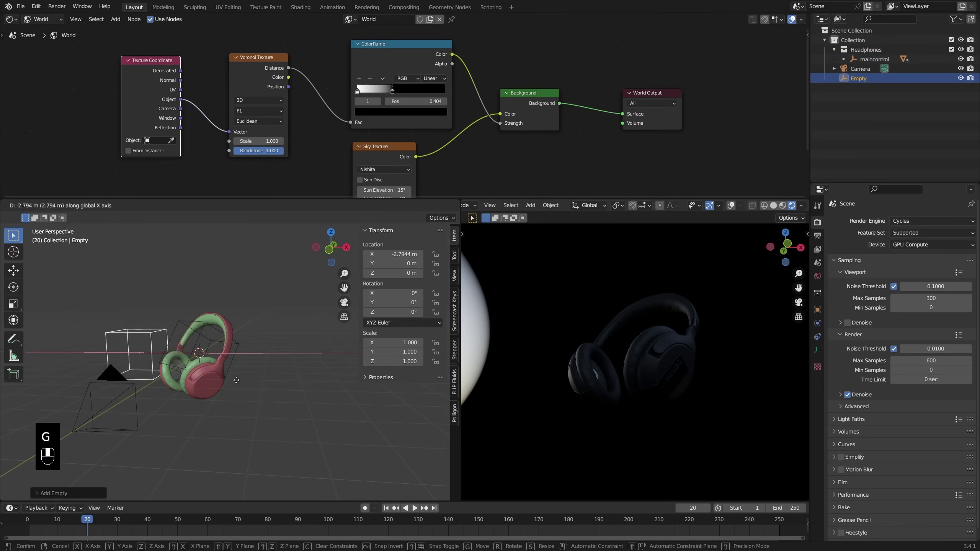
left_click(157, 381)
middle_click_drag(158, 284, 192, 289, "shift")
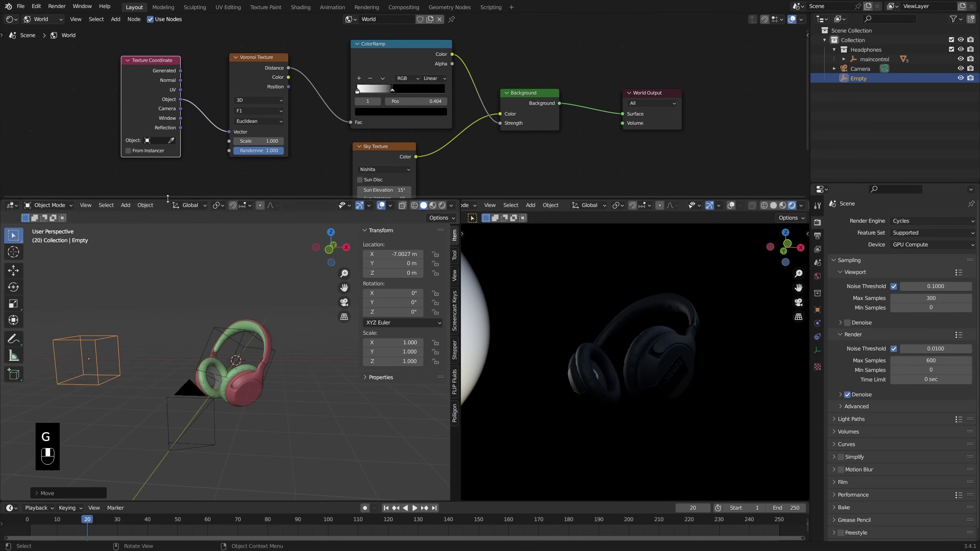
Step: Set the cube Empty as the Texture Coordinate object and test moving, rotating and scaling it
left_click(118, 337)
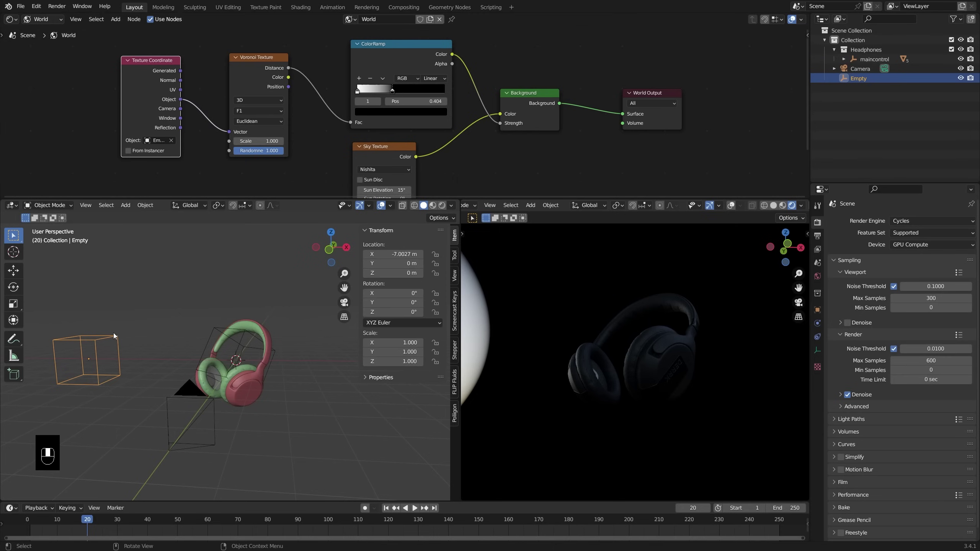
key("g")
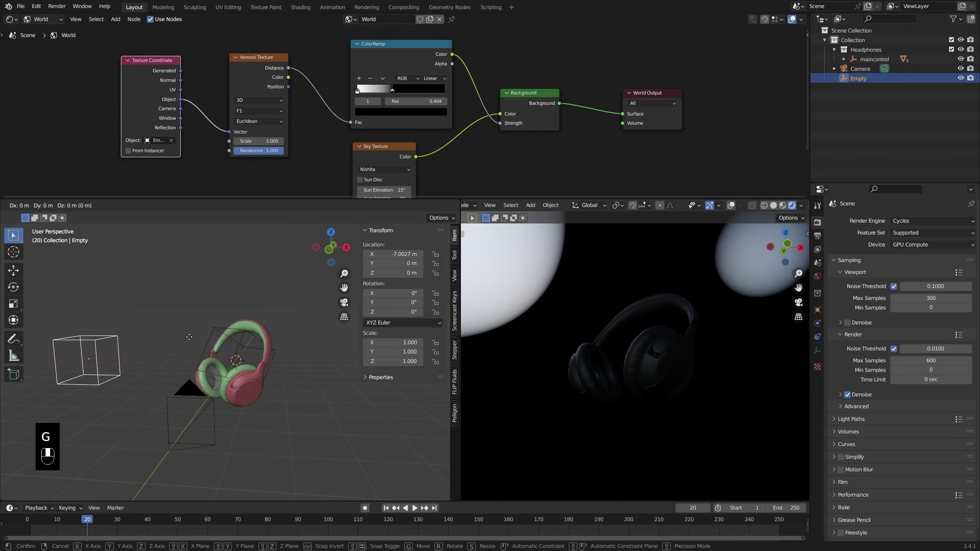
right_click(256, 340)
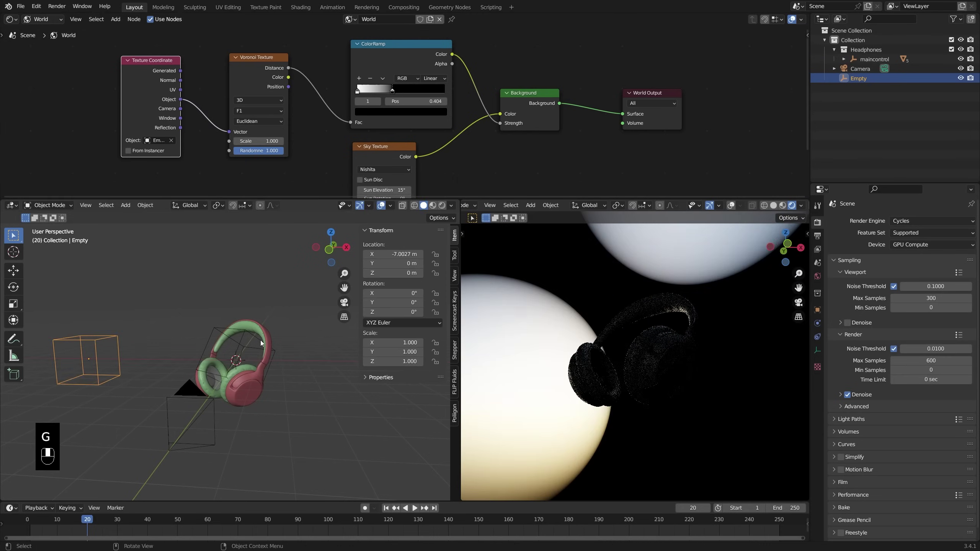
key("r")
key("r")
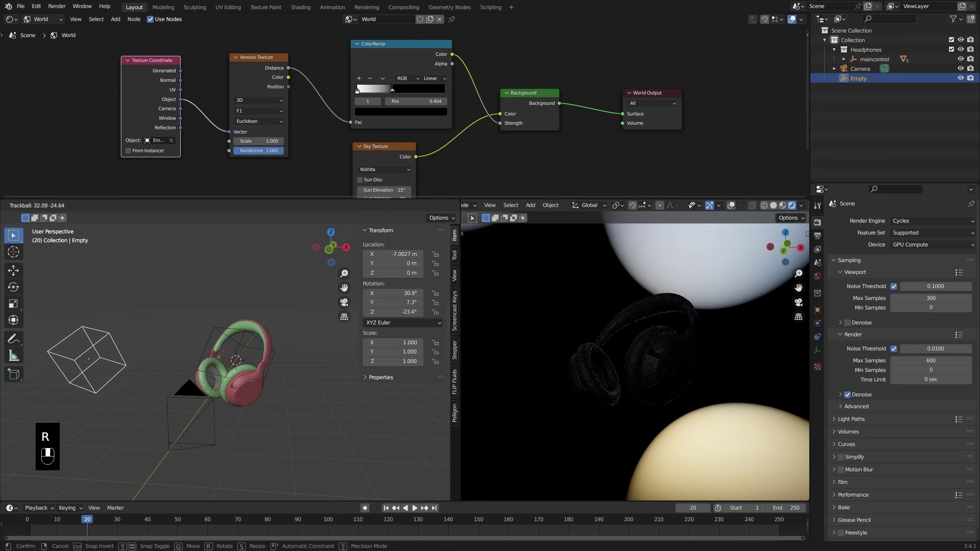
right_click(255, 326)
key("s")
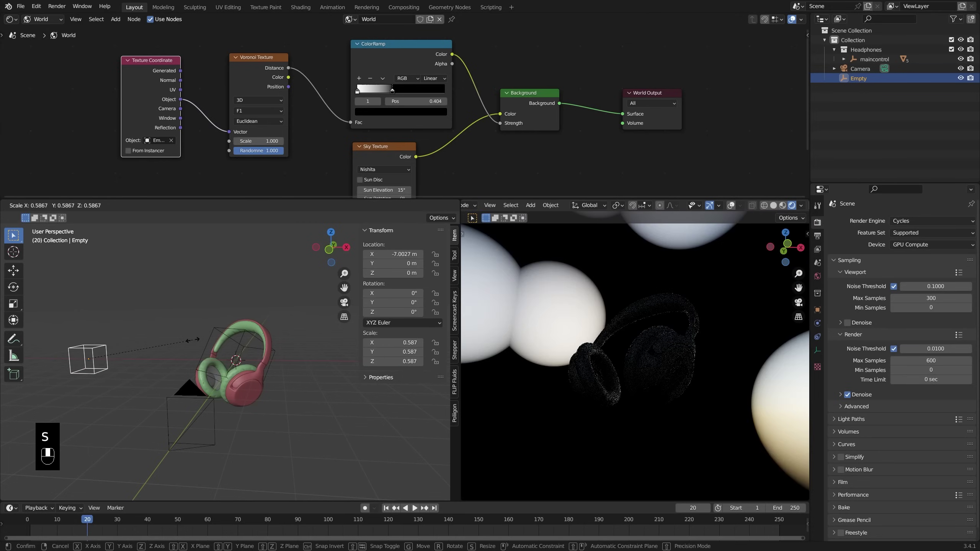
right_click(610, 340)
Step: Look through the scene camera in the render view, trying a scale and rotation of the Empty
key("KP_0")
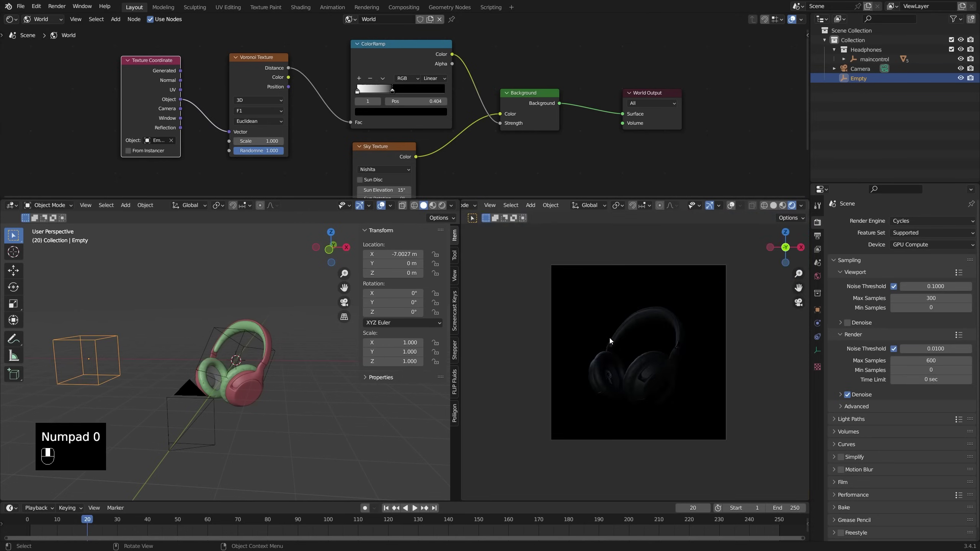
key("s")
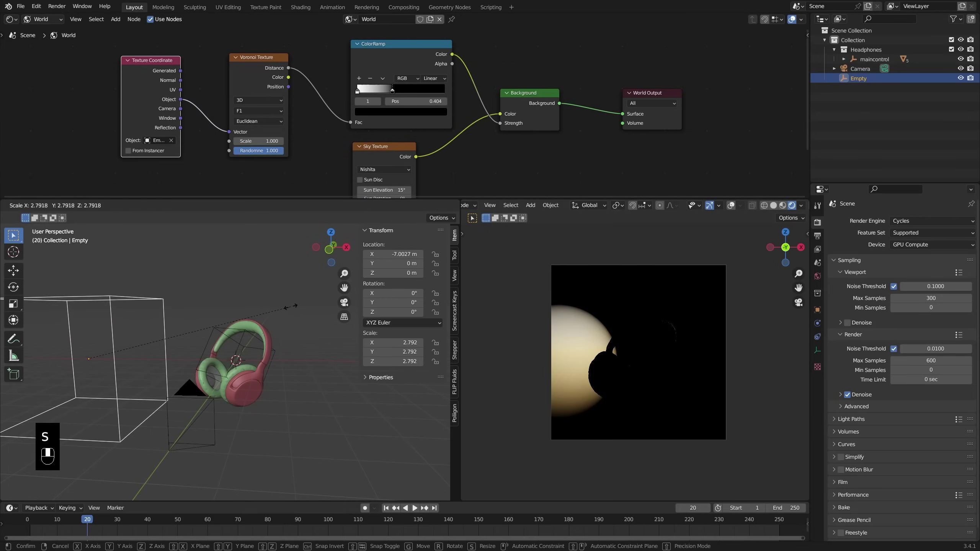
key("r")
key("r")
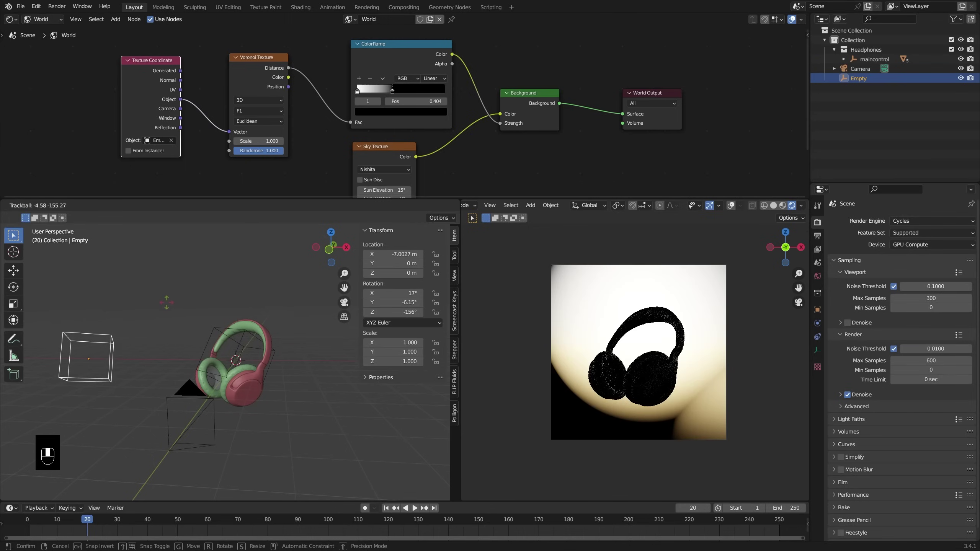
right_click(166, 302)
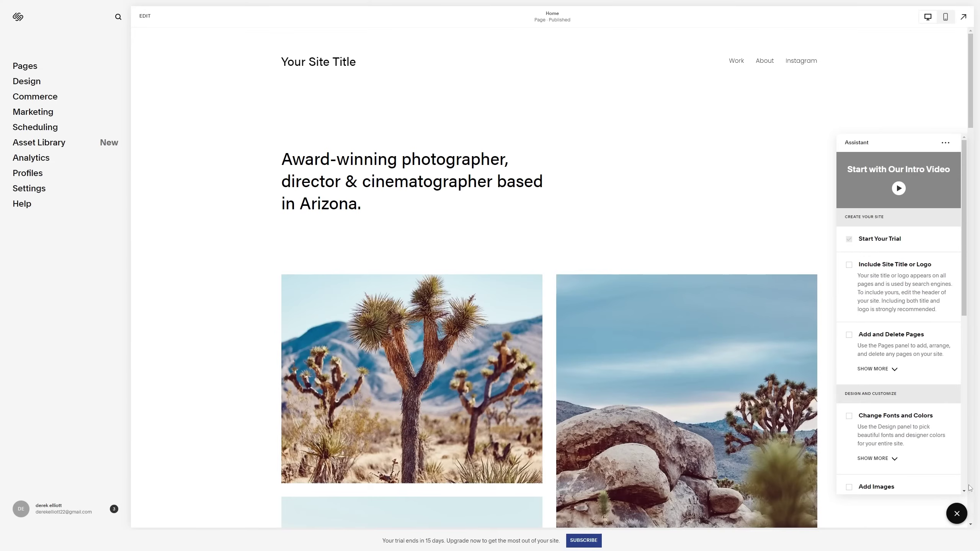
Step: Replace the Home headline with 'Professional Lighting Artist for Blender 3D'
left_click(956, 513)
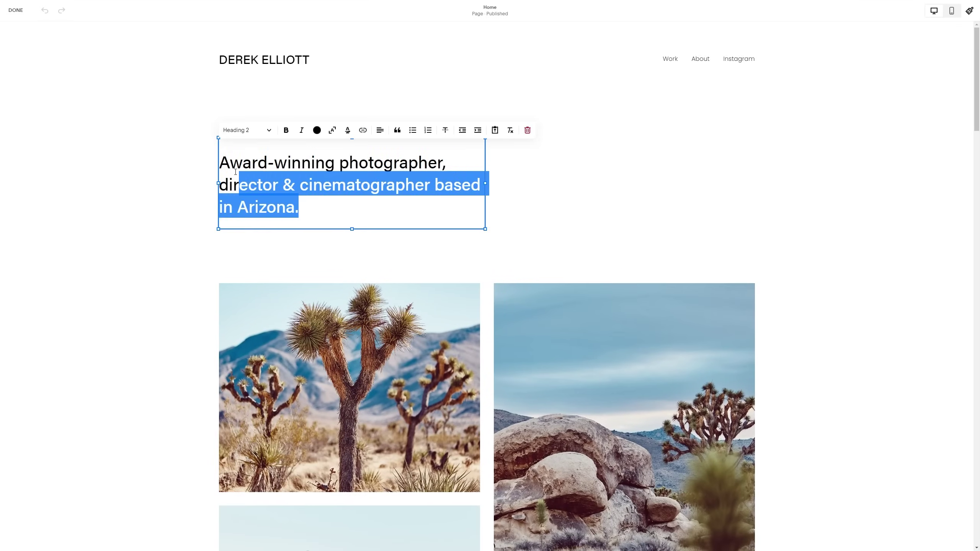
left_click_drag(236, 184, 223, 163)
type("Professional L")
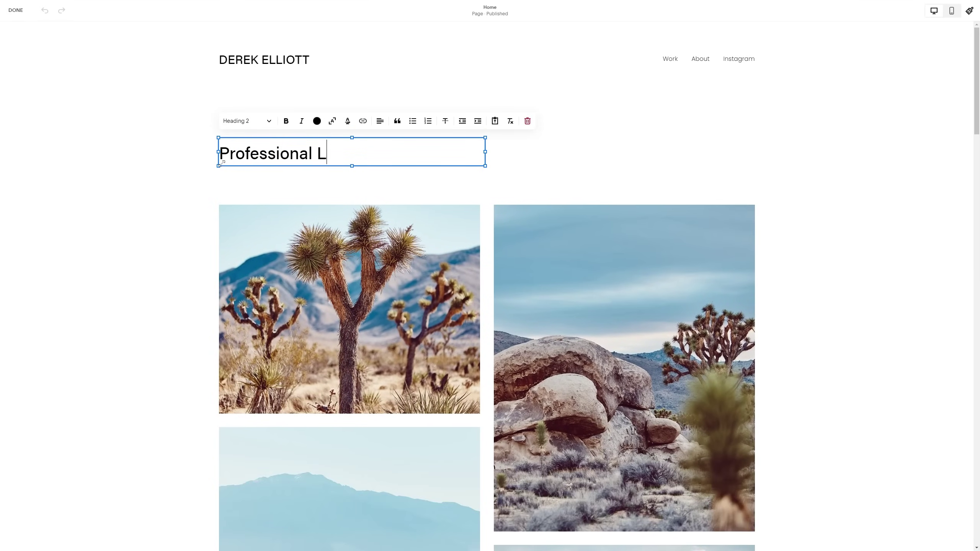
type("ighting Artist for Blender 3D.")
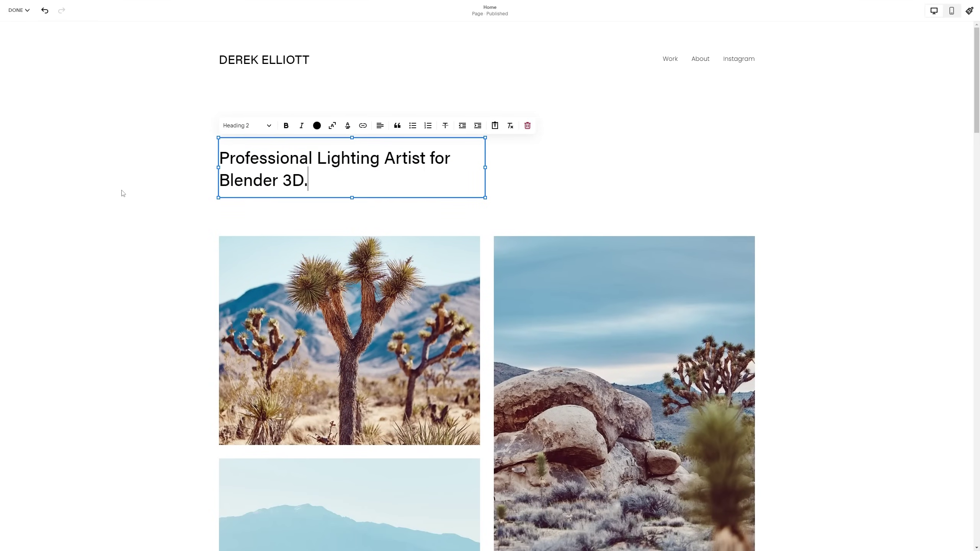
Step: Swap the gallery's desert photos for 3D product renders
left_click(272, 305)
left_click(935, 227)
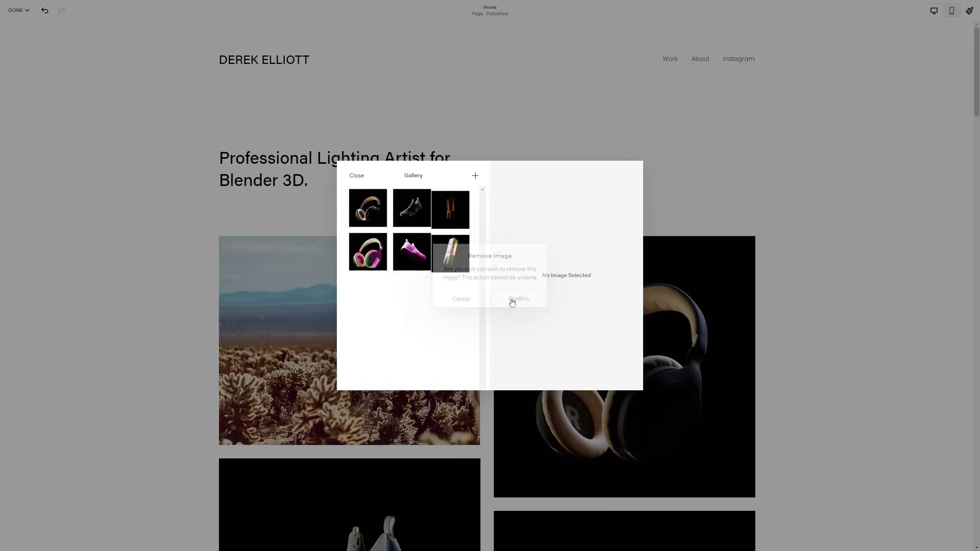
left_click(511, 302)
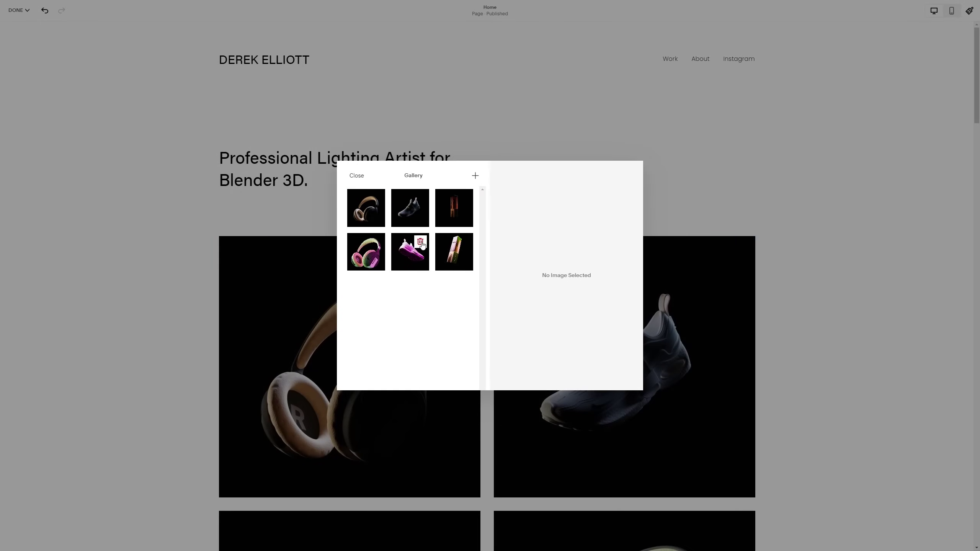
left_click(356, 176)
scroll(816, 334, "down", 20)
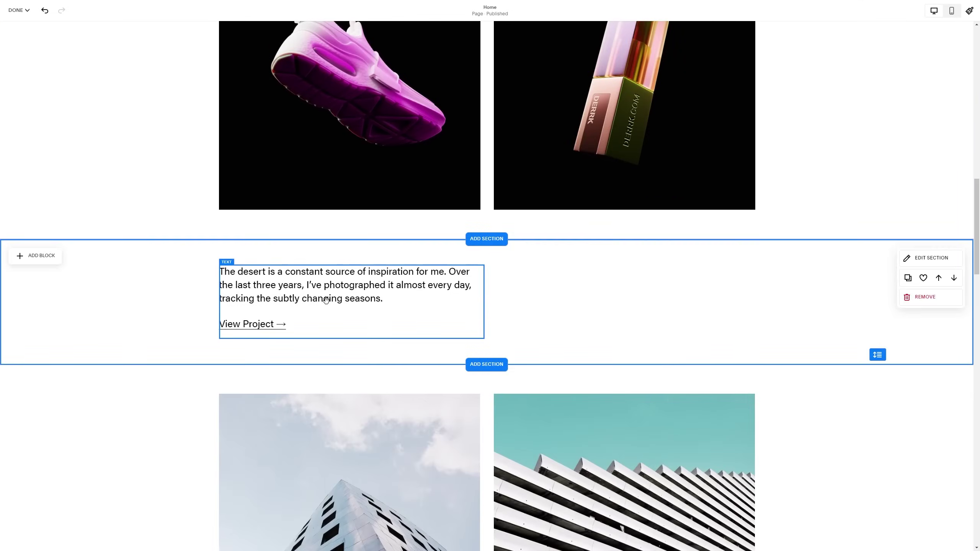
Step: Type 'Reach out' in the text block and start adding a section to the About page
left_click(326, 300)
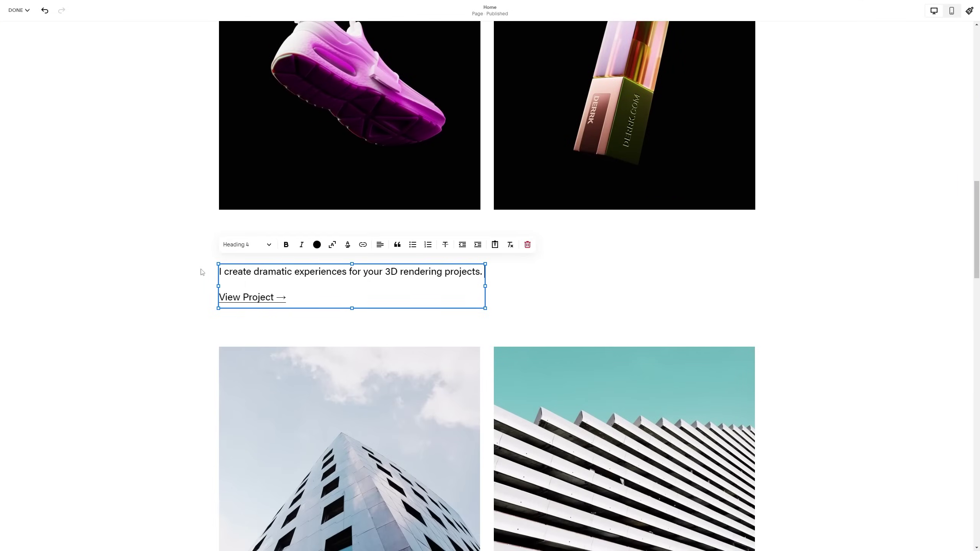
type("Reach out")
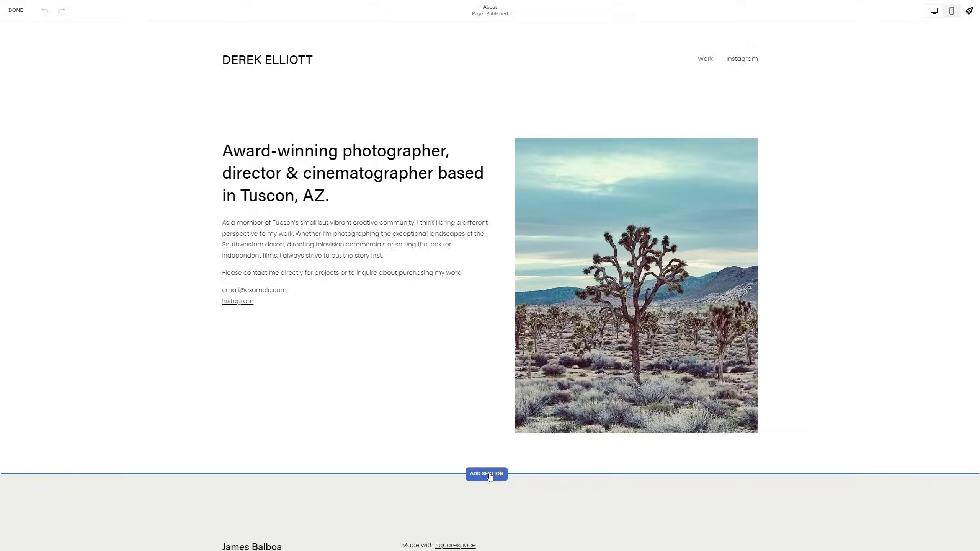
left_click(485, 473)
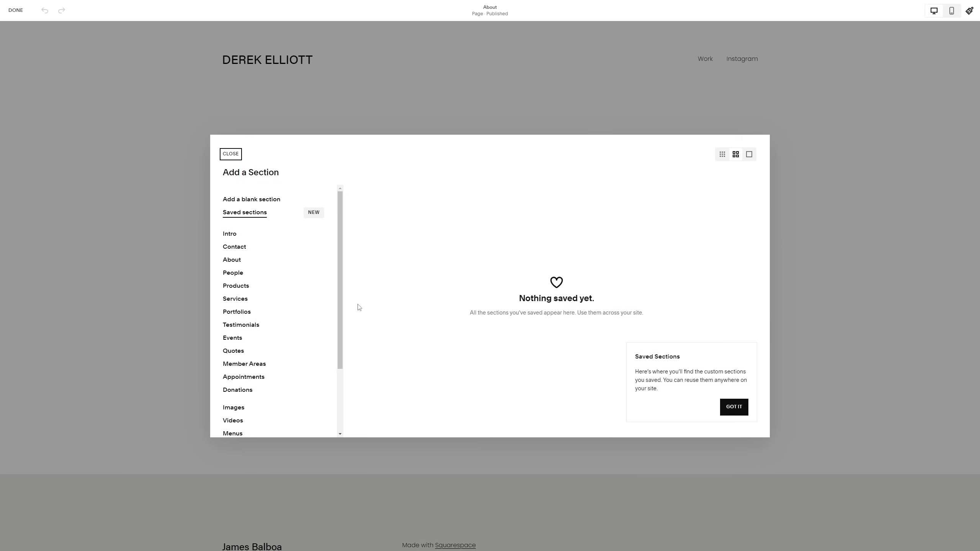
Step: Add the CONTACT US template section and replace its paragraph text
left_click(270, 249)
left_click(424, 216)
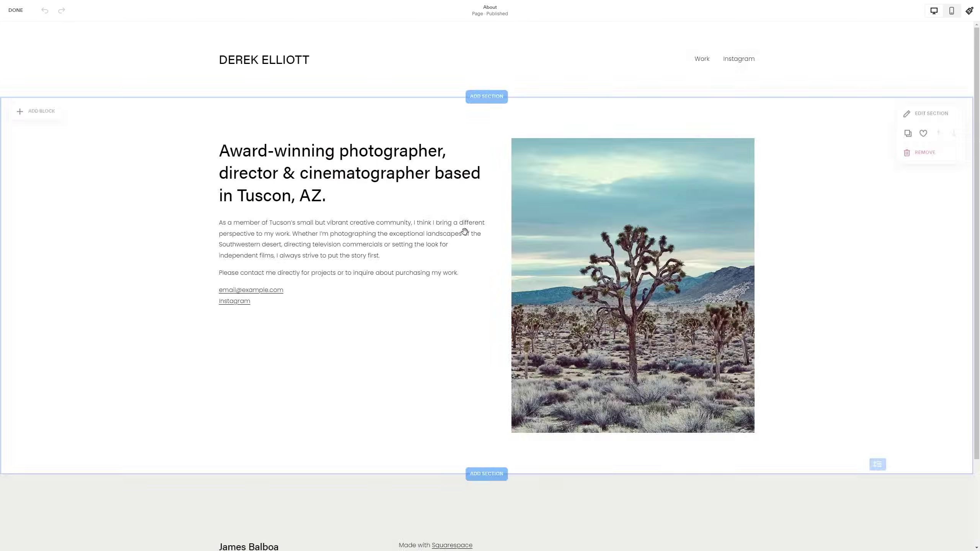
left_click(414, 229)
left_click(415, 229)
key("ctrl+a")
type("A")
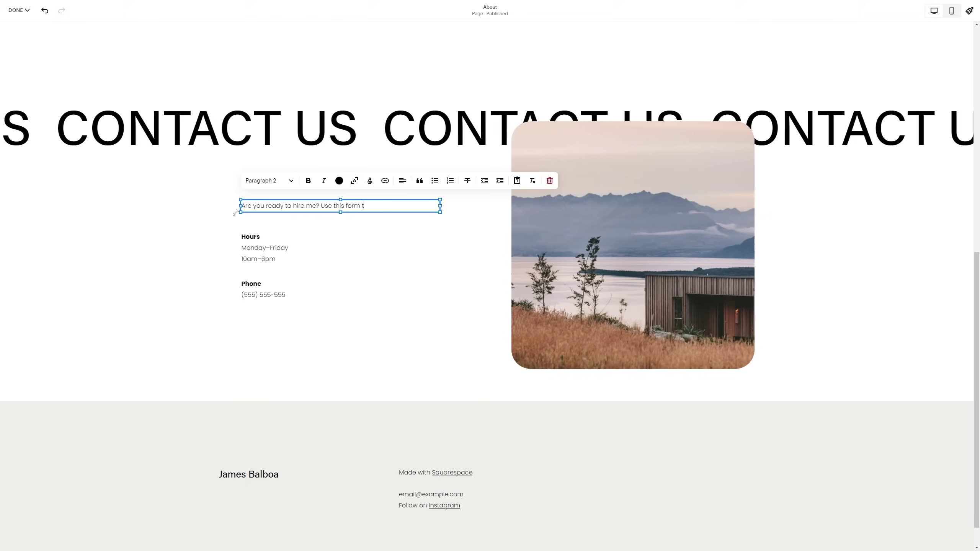
key("Escape")
Step: Swap the contact image for the headphones render and replace Hours with 'Email me here:' plus a contact e-mail address
left_click(663, 251)
left_click(518, 102)
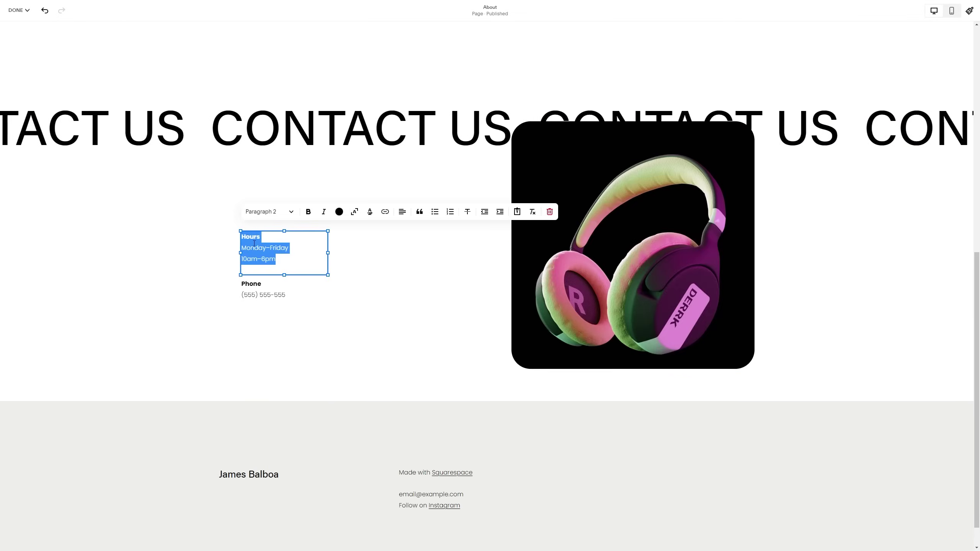
type("Em")
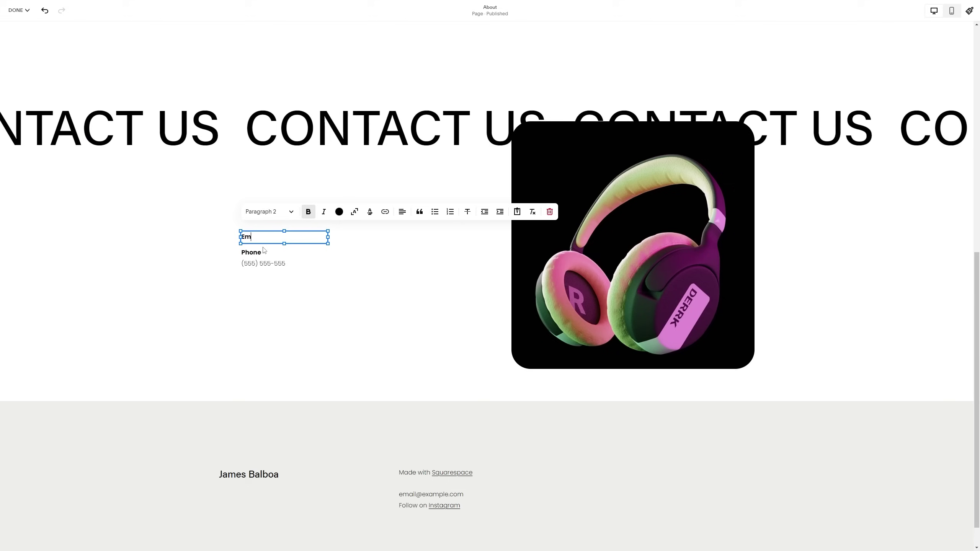
type("ail me here:")
key("Return")
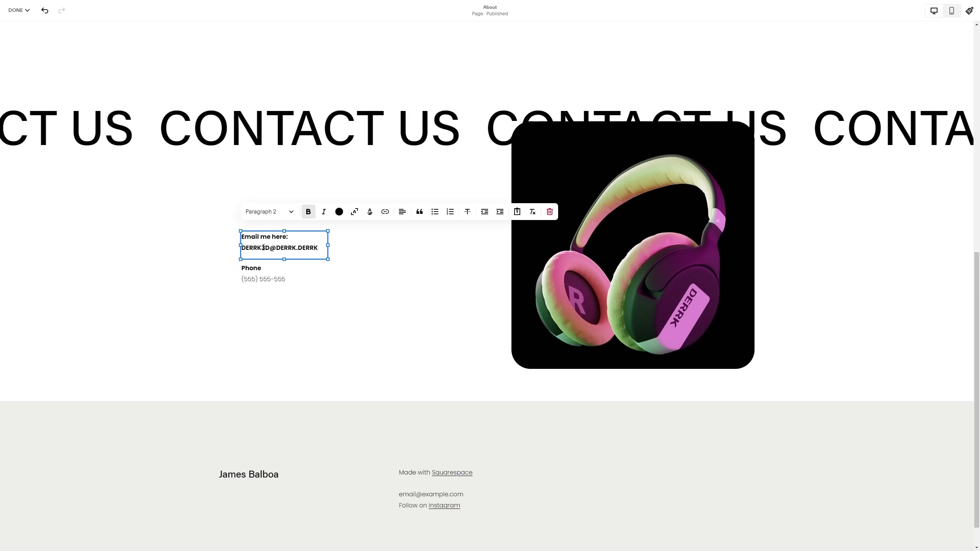
key("Escape")
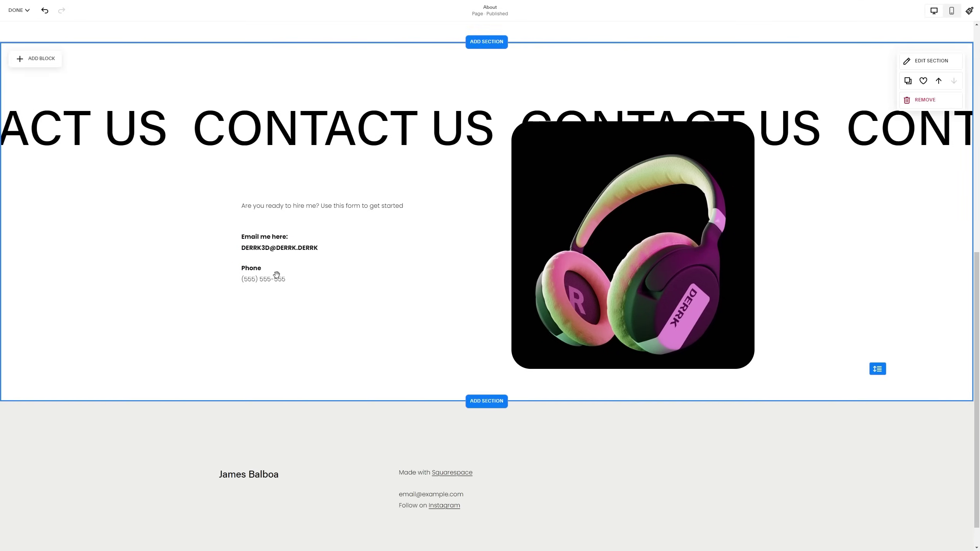
Step: Apply an art background to the contact section
left_click(926, 60)
left_click(930, 143)
scroll(802, 431, "down", 1)
left_click(653, 430)
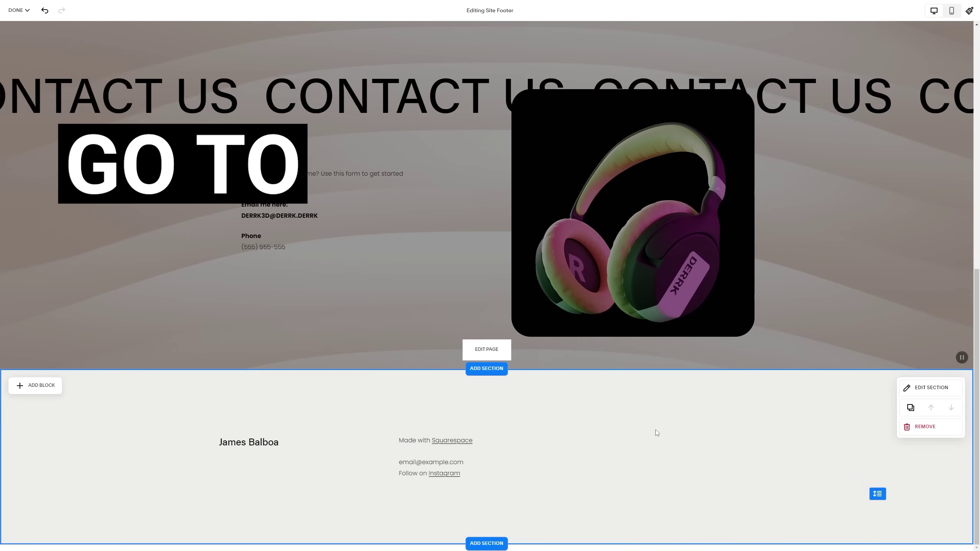
Step: Replace the footer name with the site owner's full name
left_click_drag(279, 442, 217, 444)
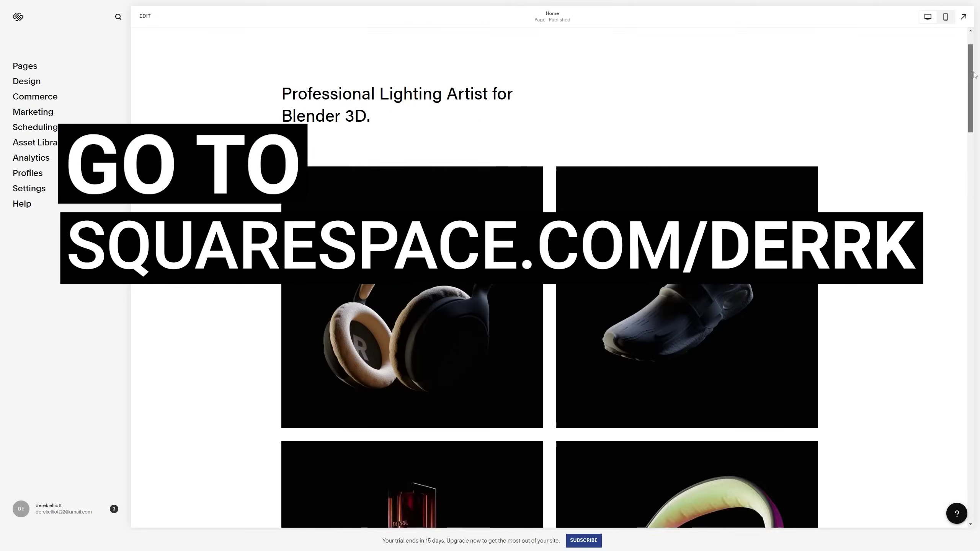
scroll(966, 99, "down", 5)
scroll(967, 99, "up", 3)
scroll(966, 98, "up", 1)
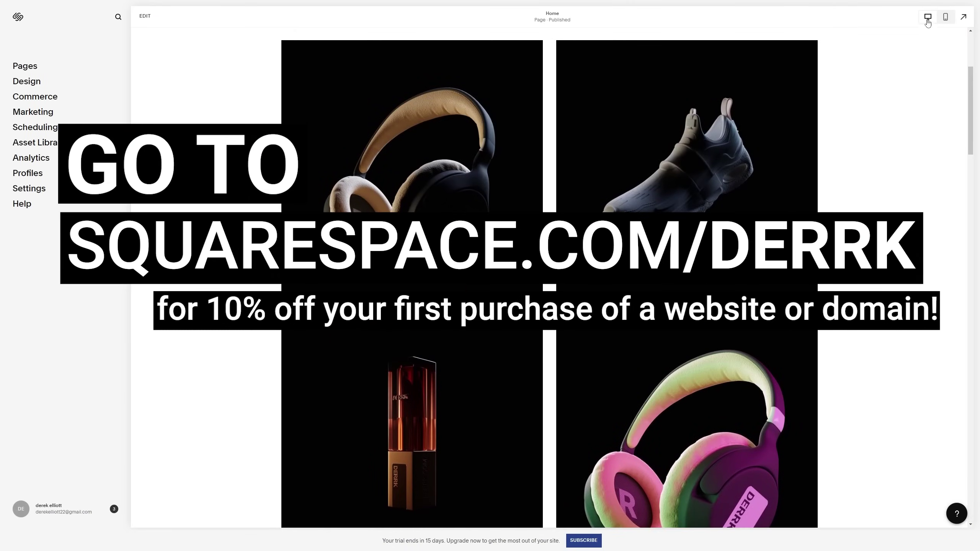
Step: Preview the site in mobile layout and show the About page through the mobile navigation
left_click(945, 18)
scroll(649, 109, "down", 5)
scroll(650, 100, "up", 6)
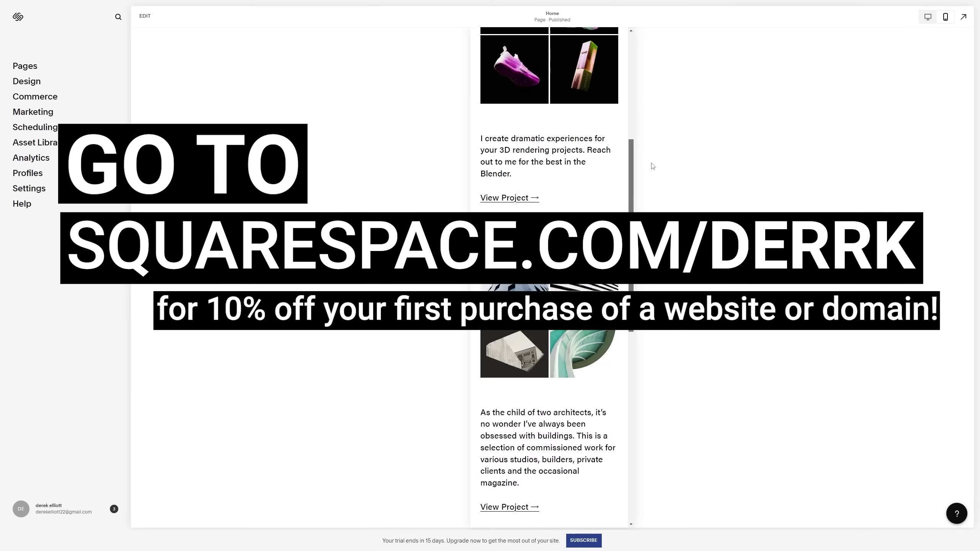
scroll(646, 68, "up", 1)
left_click(614, 44)
left_click(615, 43)
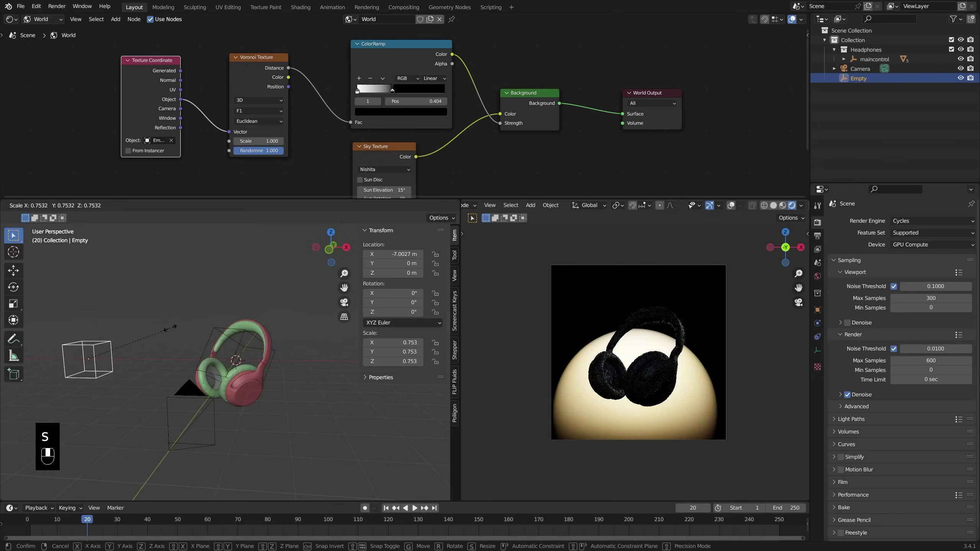
Step: Scale the Empty up to 2.011 so the headphones silhouette against one large glow
mouse_move(162, 333)
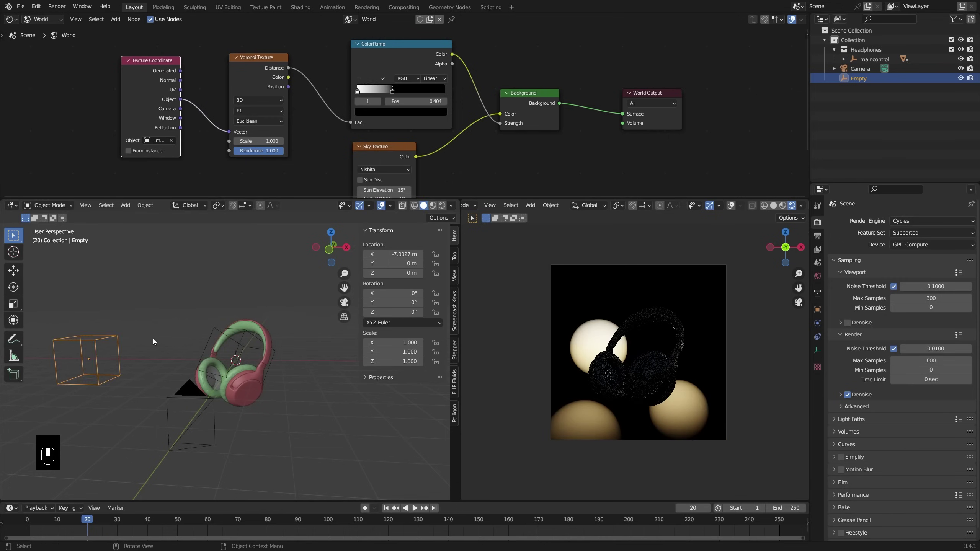
mouse_move(227, 337)
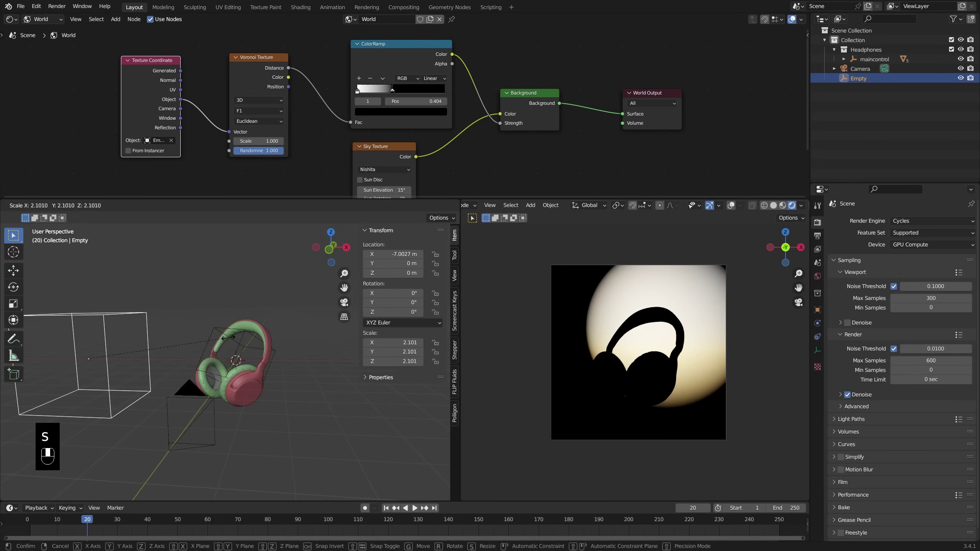
left_click(222, 341)
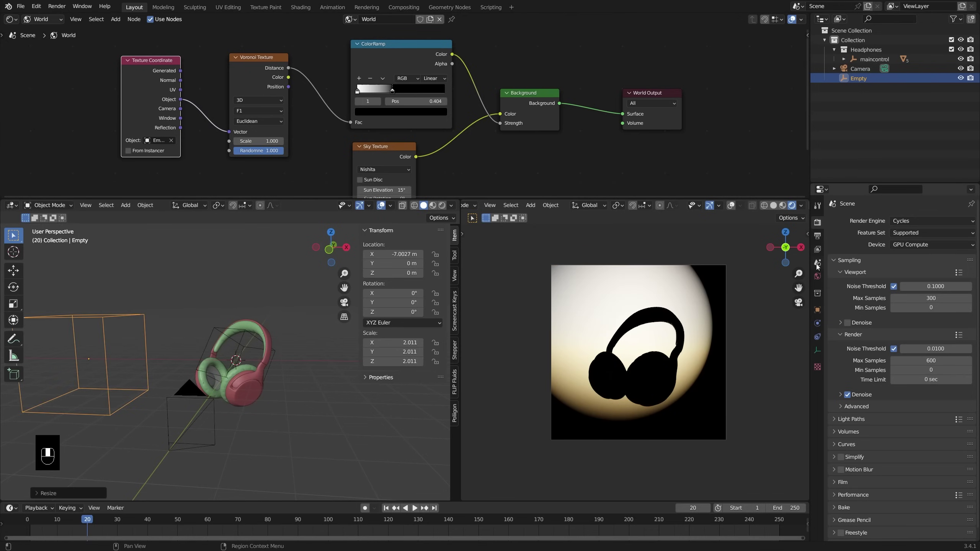
Step: Enable Transparent in the Film render settings and check its context options
left_click(843, 482)
scroll(885, 418, "down", 4)
scroll(884, 418, "down", 3)
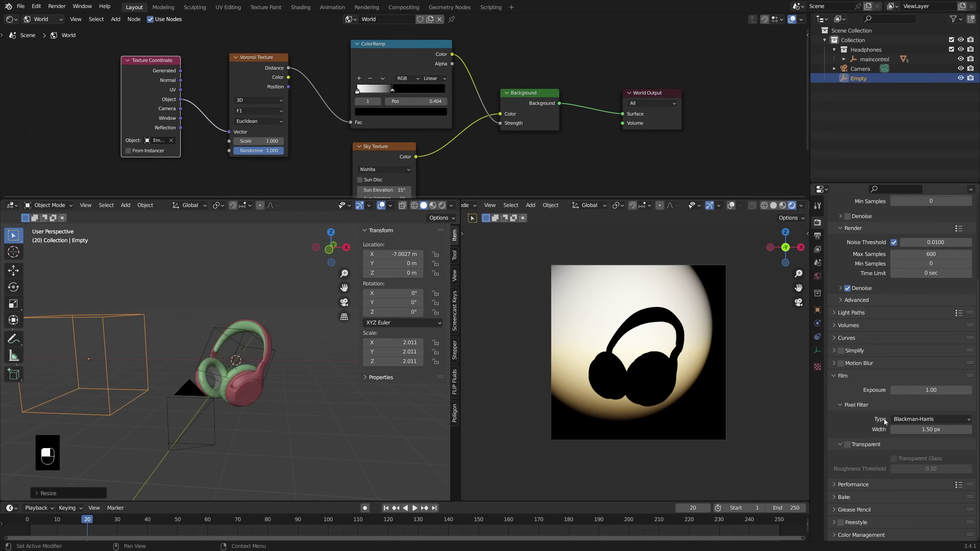
left_click(848, 445)
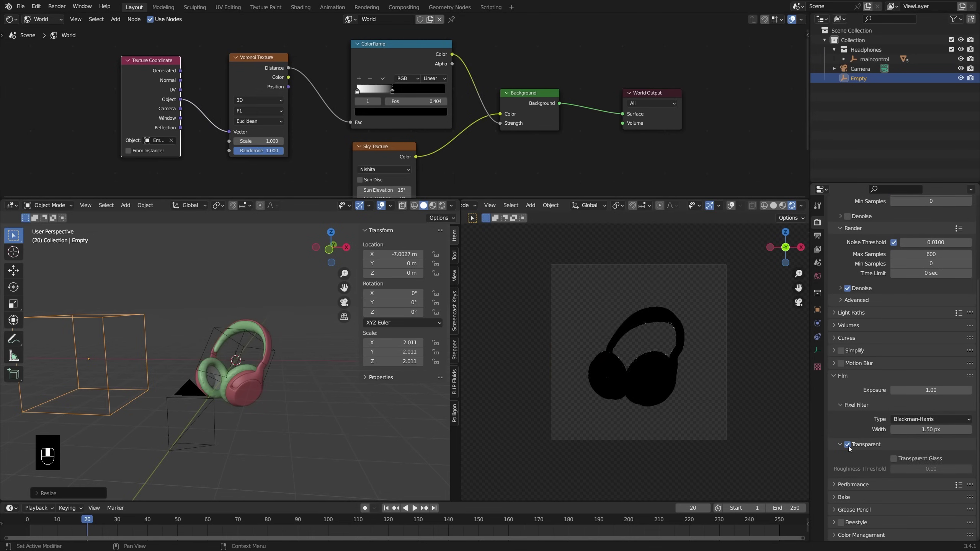
right_click(848, 446)
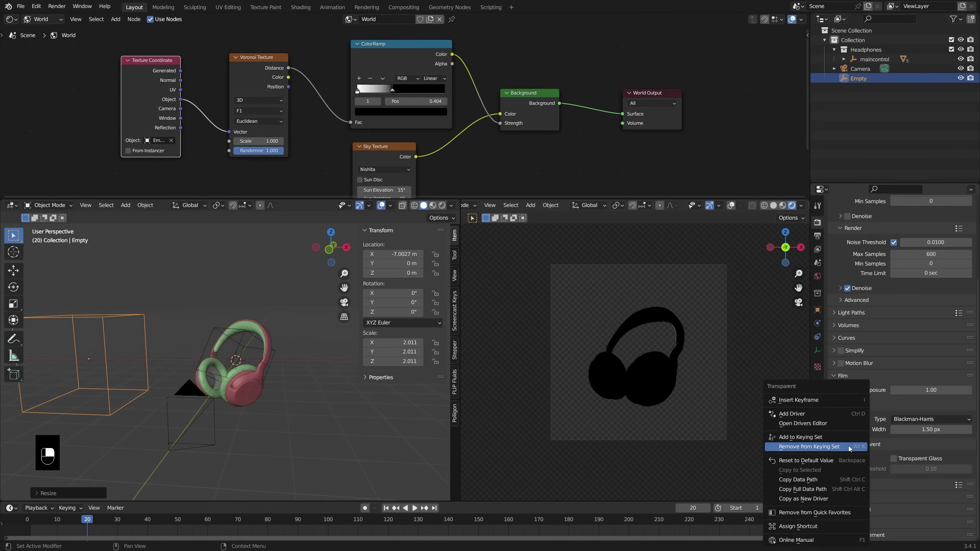
left_click(826, 495)
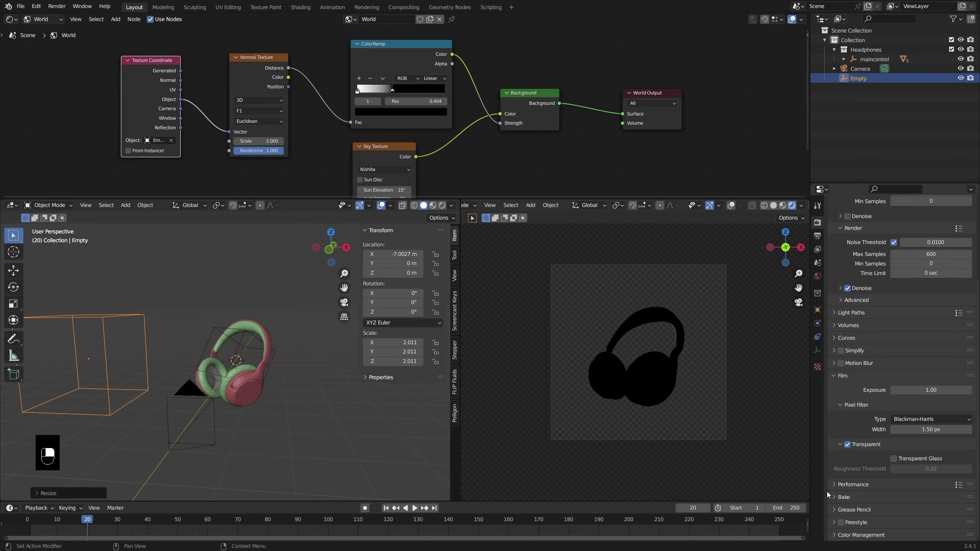
right_click(850, 450)
left_click(834, 516)
Step: Toggle Film Transparent repeatedly via Quick Favorites, leaving it off so the sky shows
key("q")
left_click(625, 370)
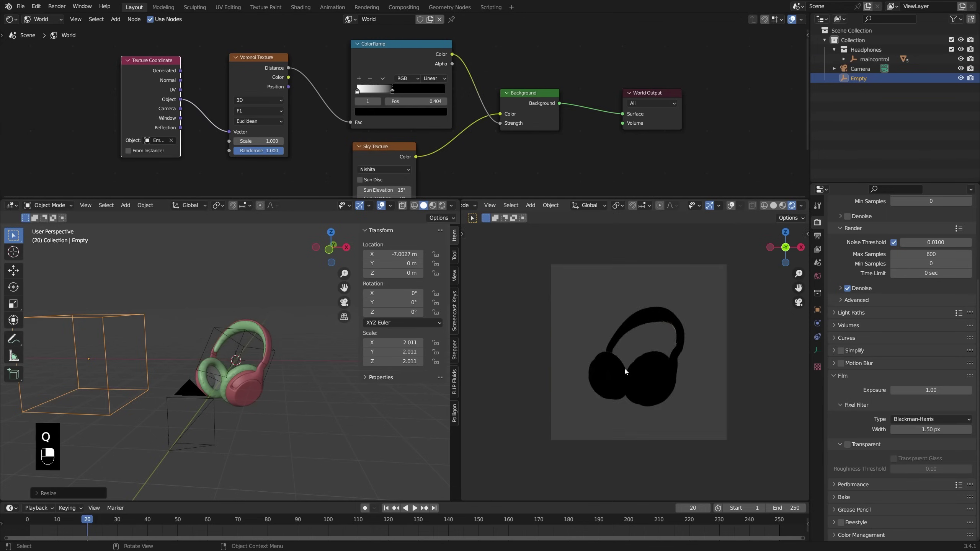
key("q")
left_click(627, 365)
key("q")
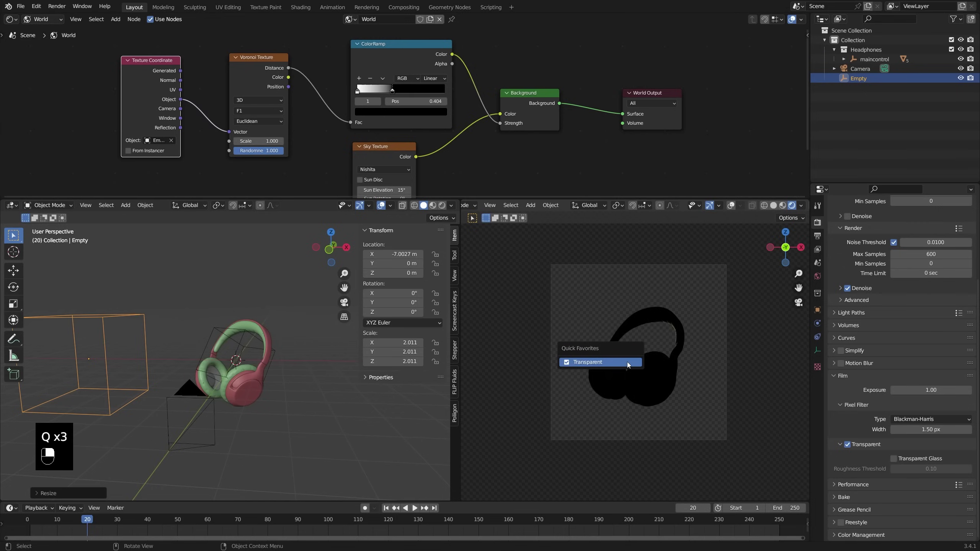
left_click(627, 365)
key("q")
left_click(627, 365)
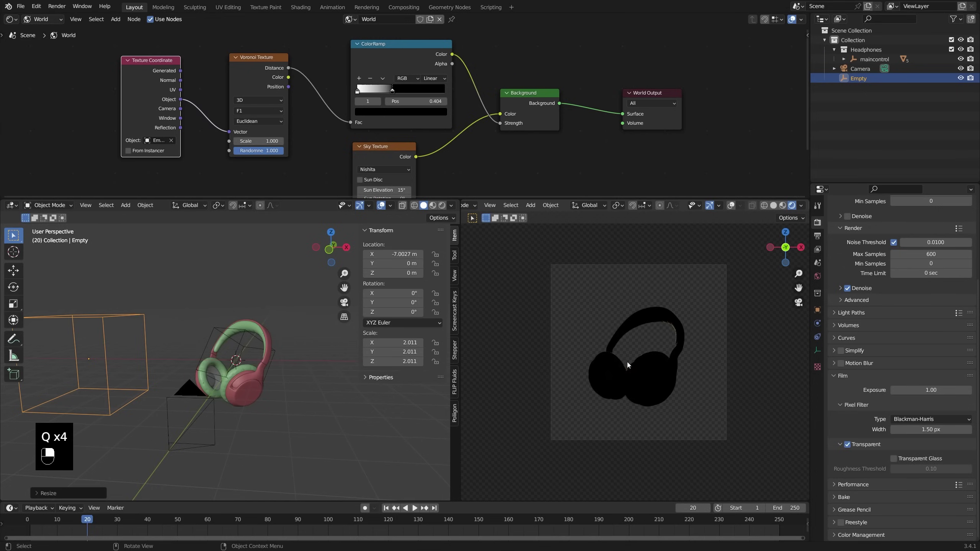
key("q")
left_click(270, 338)
key("q")
left_click(282, 338)
key("q")
left_click(282, 338)
key("q")
left_click(283, 338)
key("q")
left_click(283, 338)
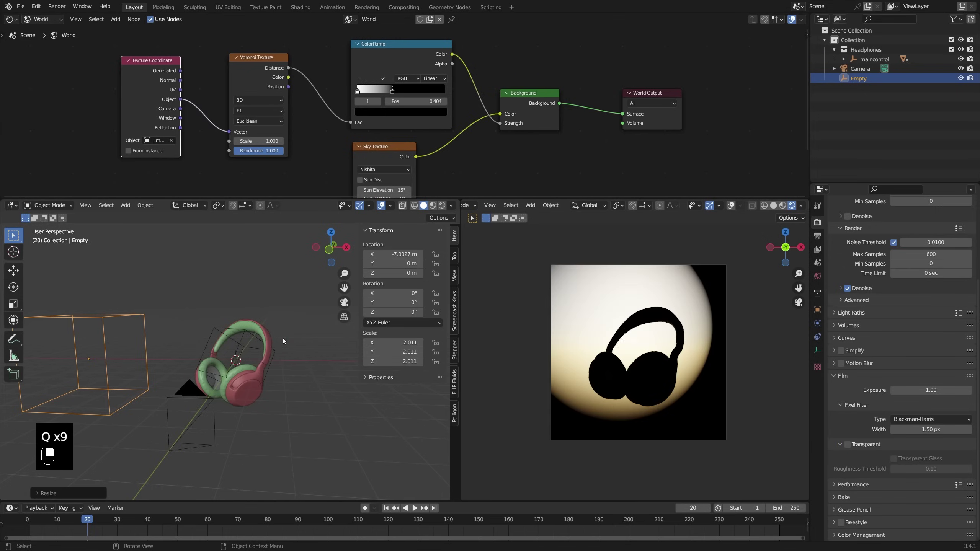
middle_click_drag(299, 343, 302, 333, "shift")
middle_click_drag(696, 356, 697, 347, "shift")
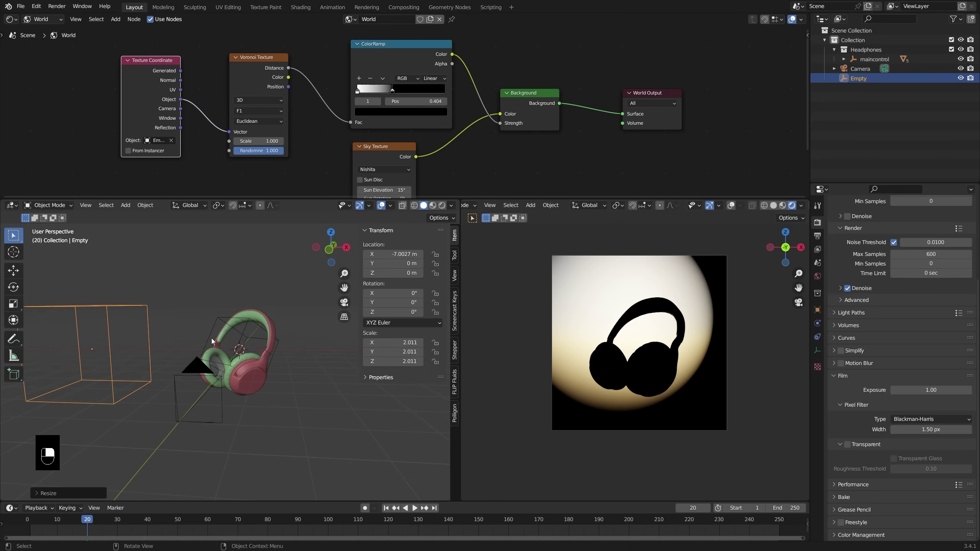
Step: Rotate the mask Empty around the Z axis and pan the rendered view across the headphones
key("r")
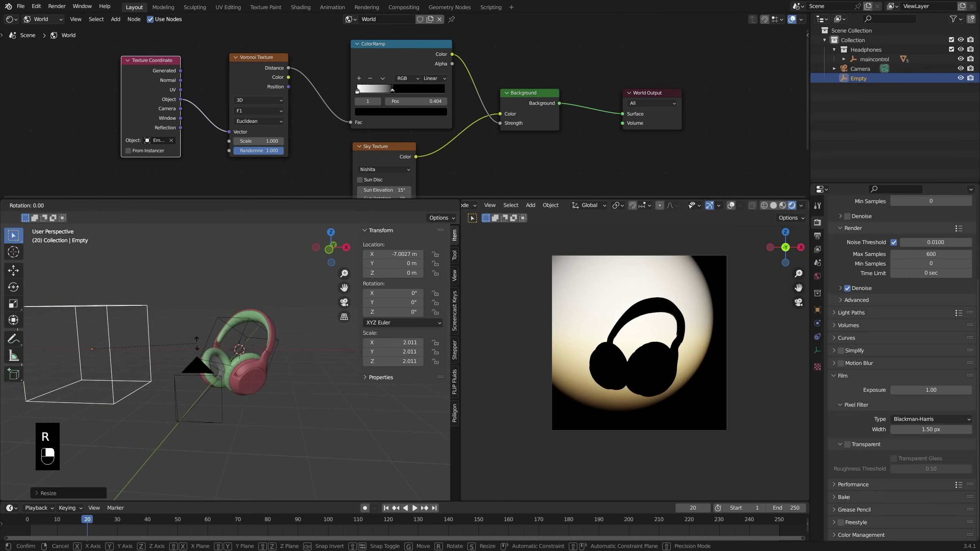
key("z")
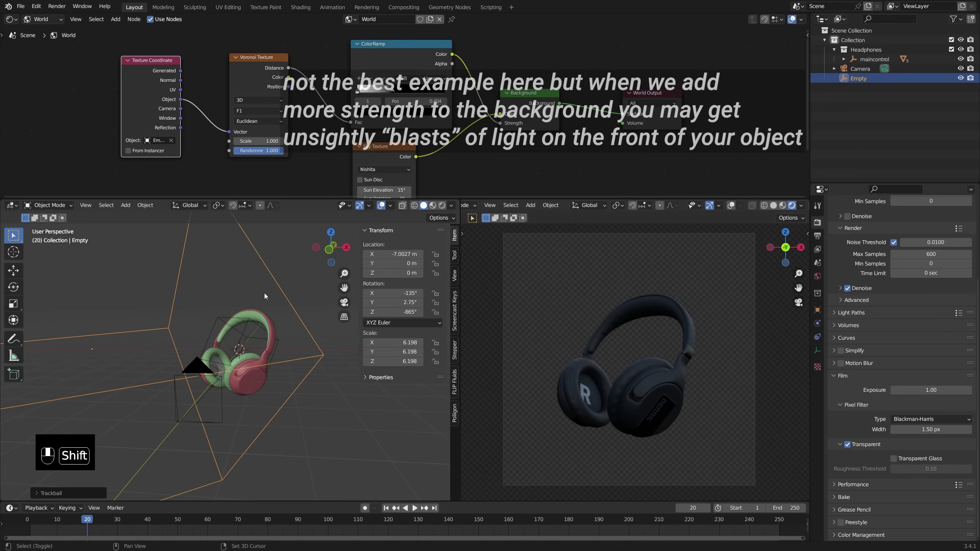
middle_click_drag(264, 292, 267, 289, "shift")
scroll(669, 389, "up", 2)
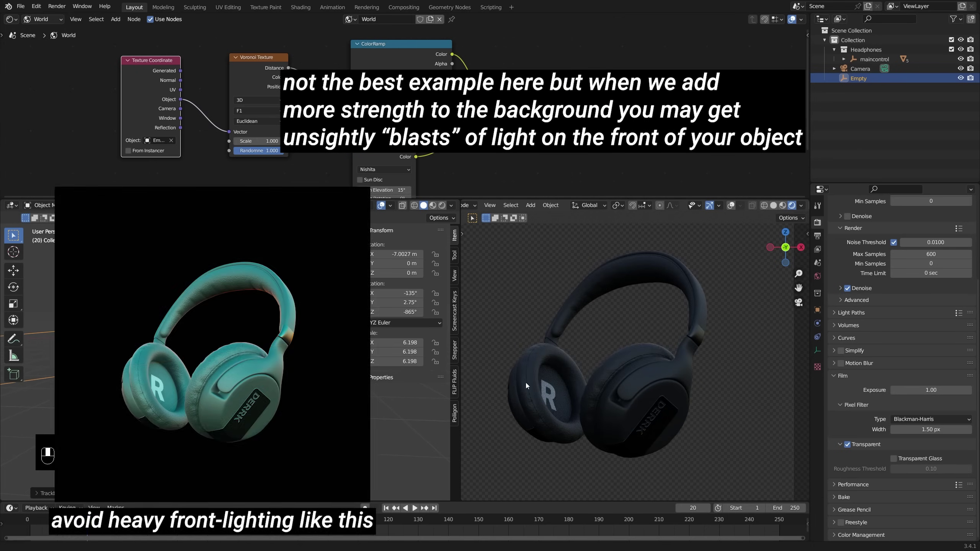
middle_click_drag(525, 383, 600, 335, "shift")
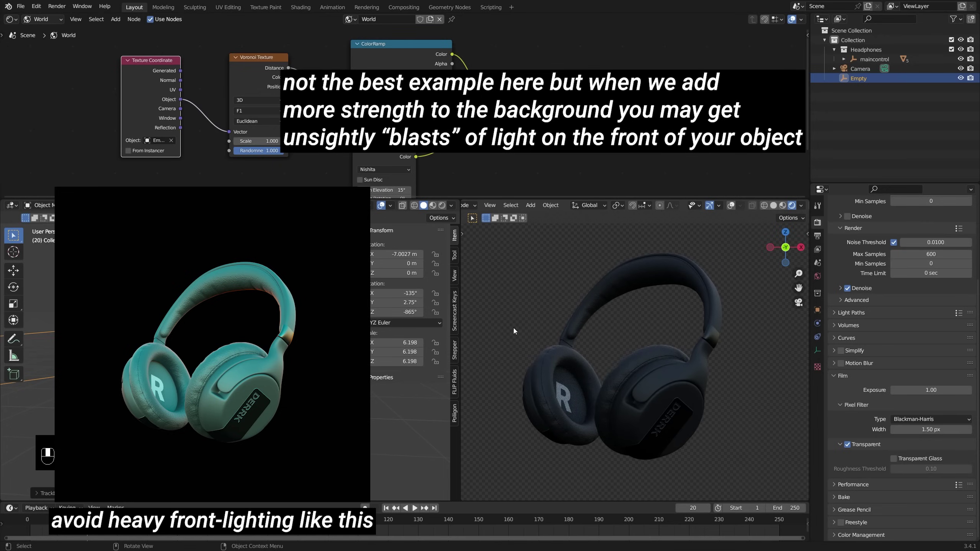
Step: Add a Plane mesh at the origin, deleting and re-adding a first attempt
key("shift+a")
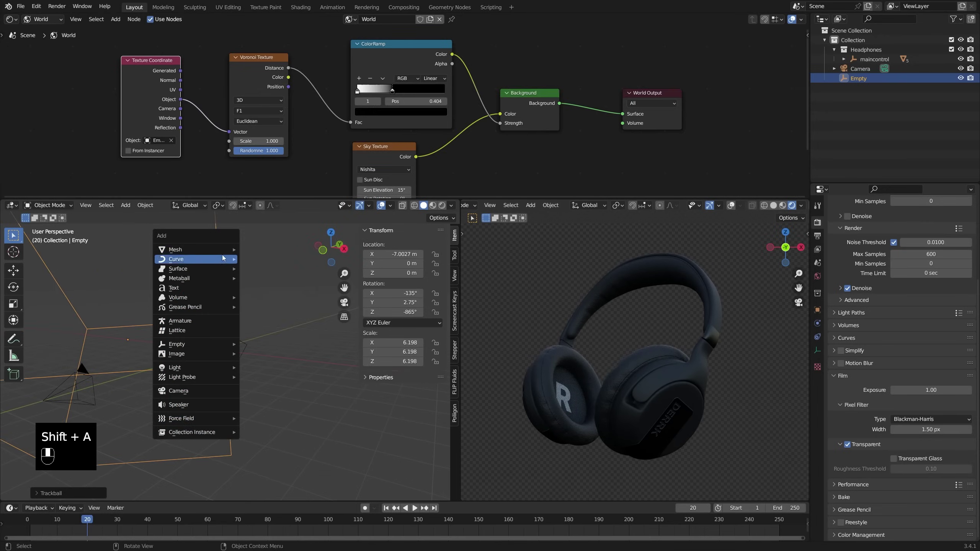
mouse_move(227, 253)
left_click(277, 250)
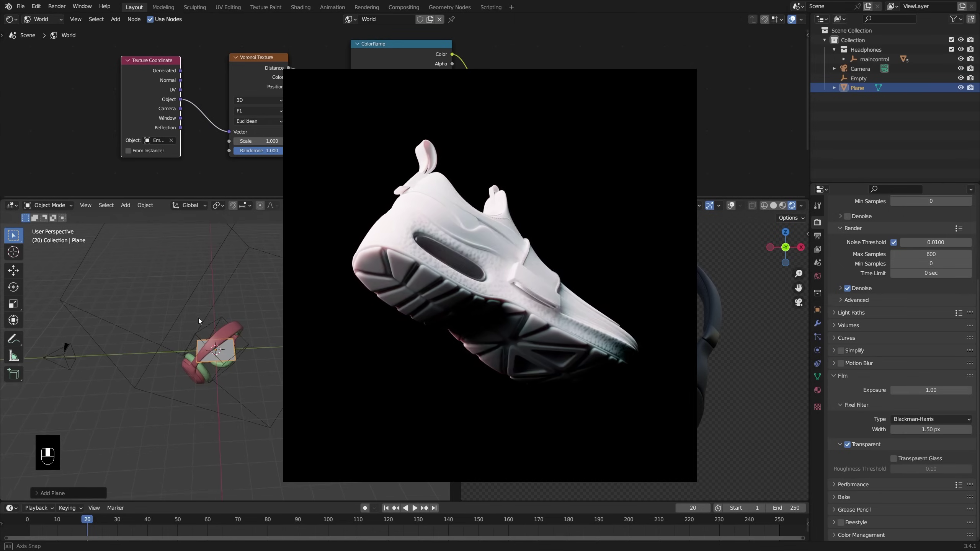
middle_click_drag(198, 318, 245, 313)
key("x")
left_click(246, 315)
key("shift+a")
mouse_move(247, 314)
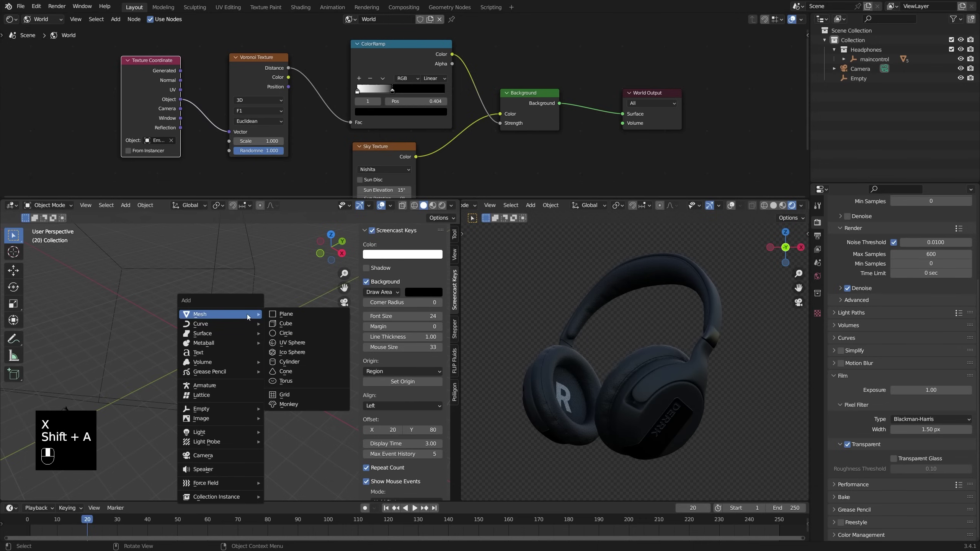
left_click(290, 315)
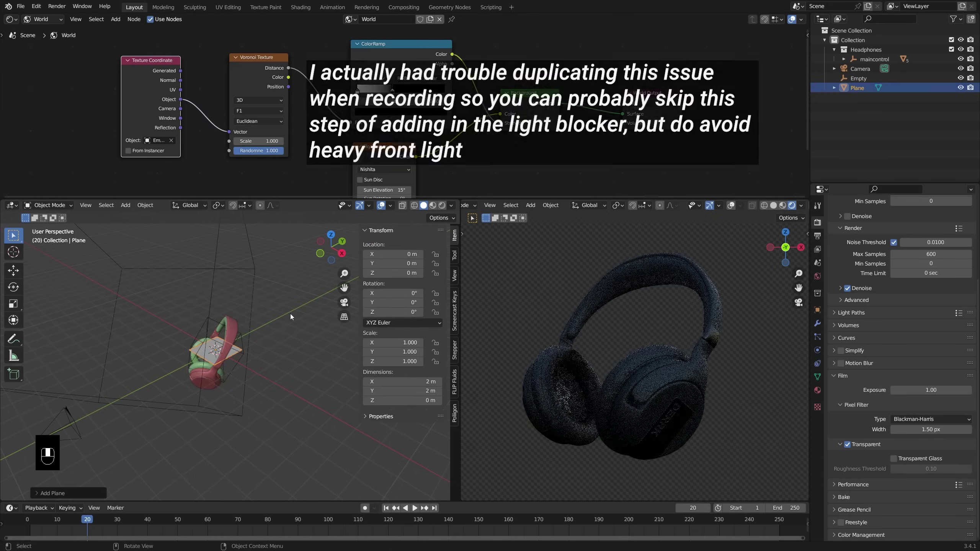
Step: Stand the plane upright and move it along Y to -5.93 m
key("Tab")
key("r")
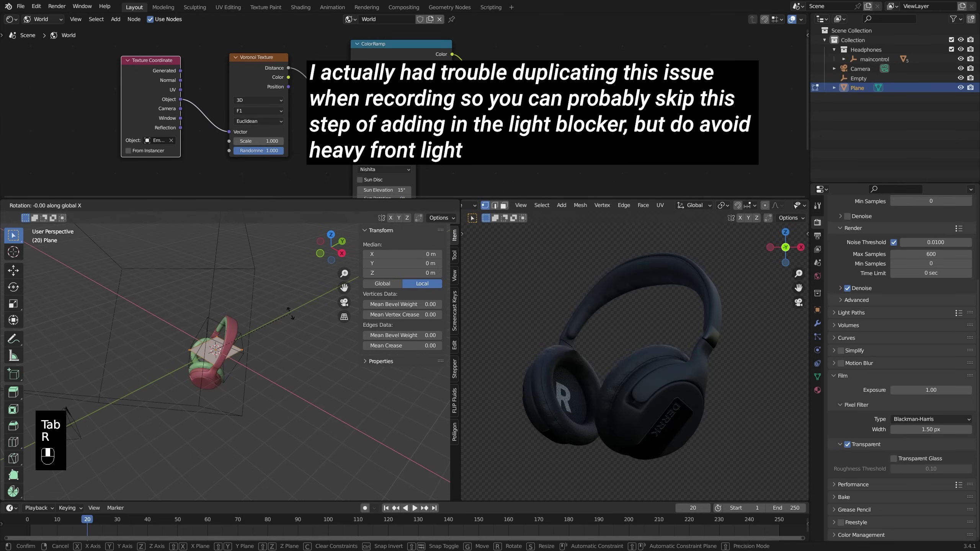
left_click(291, 314)
key("Tab")
key("g")
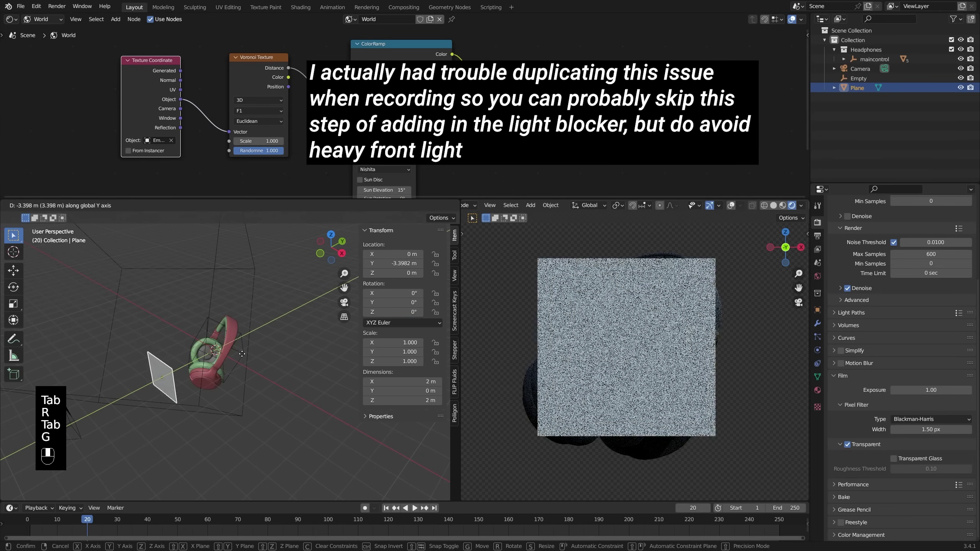
left_click(197, 380, "shift")
Step: Scale the plane up, extrude it into a box and delete faces to open it
key("Tab")
key("s")
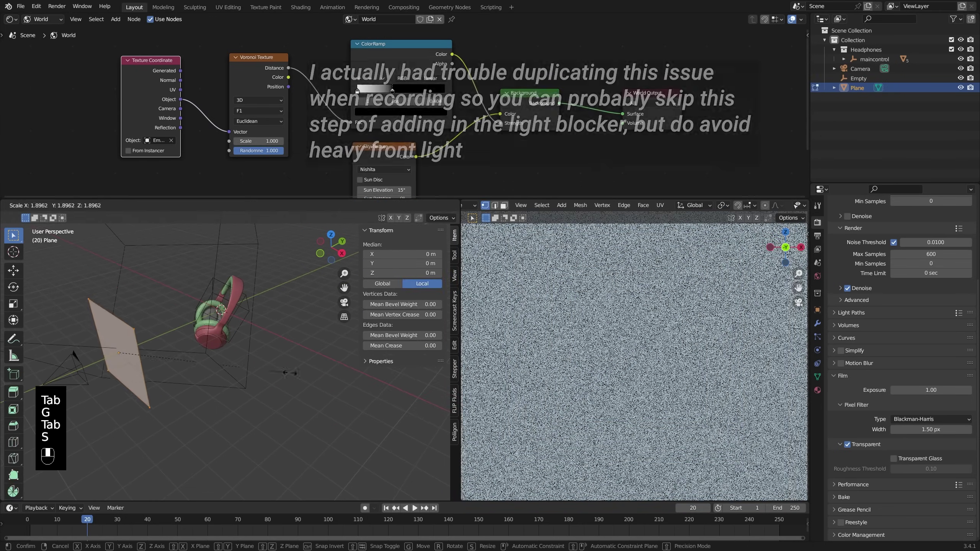
left_click(270, 370)
key("e")
left_click(328, 353)
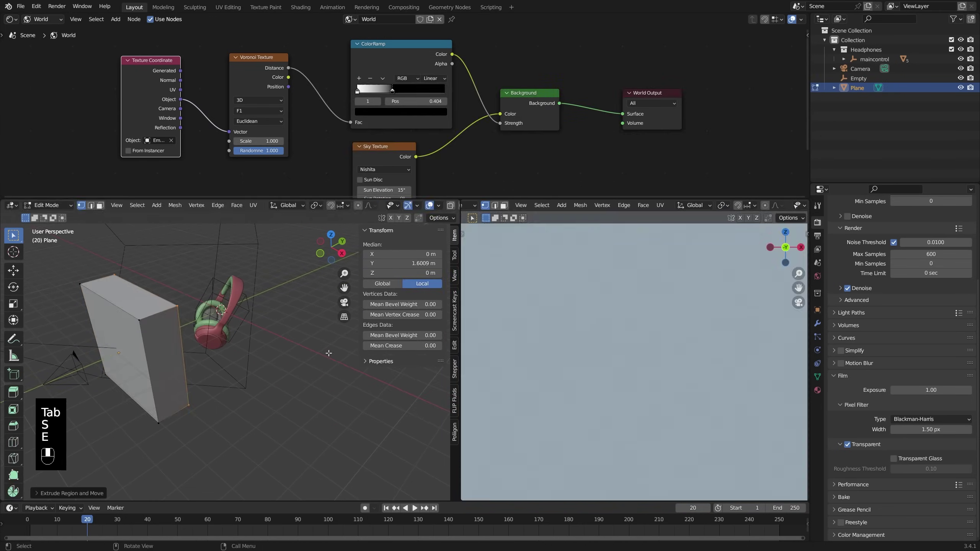
key("s")
key("x")
left_click(365, 364)
key("x")
left_click(306, 368)
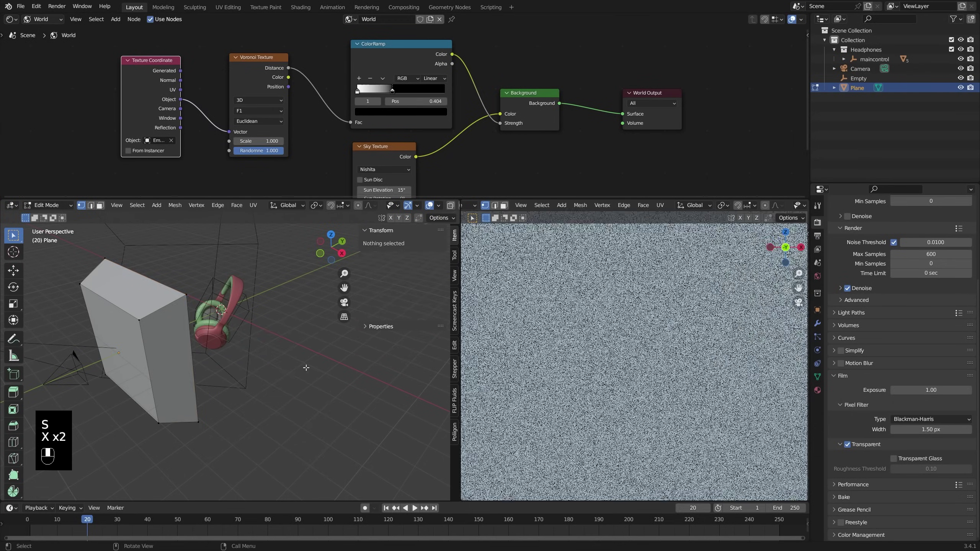
middle_click_drag(307, 368, 300, 392)
Step: Scale the whole blocker to 8.24 × 2.16 × 8.24 m and view it through the camera
key("a")
key("s")
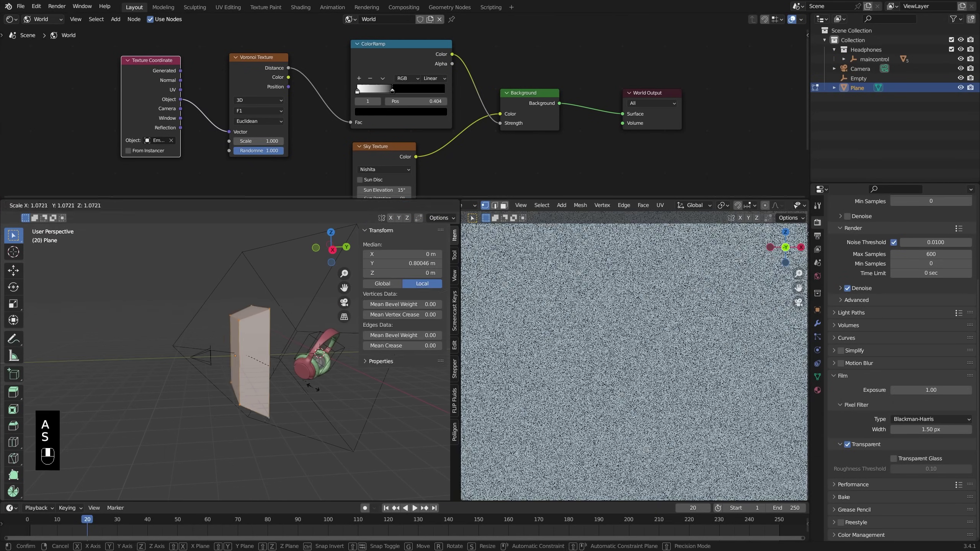
left_click(328, 390)
key("Tab")
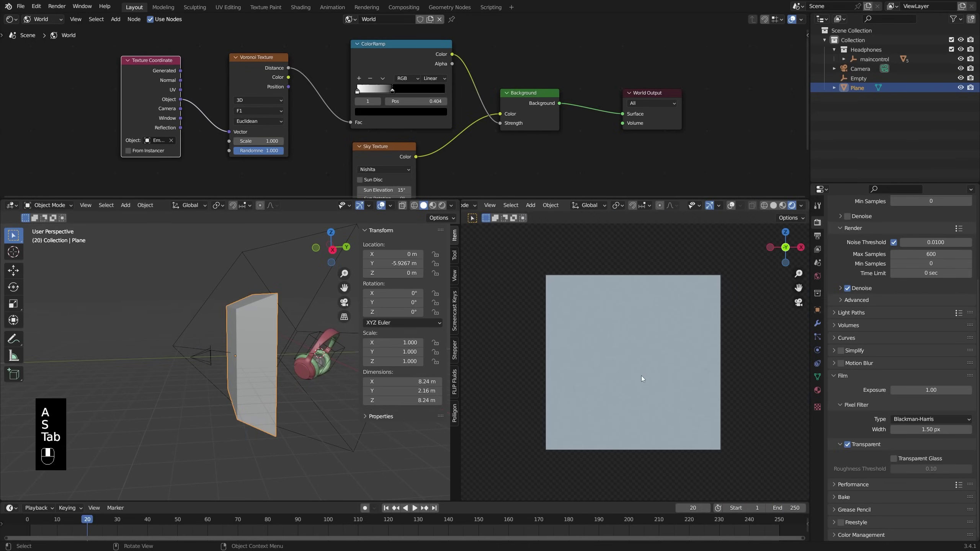
middle_click_drag(641, 380, 592, 378)
key("KP_0")
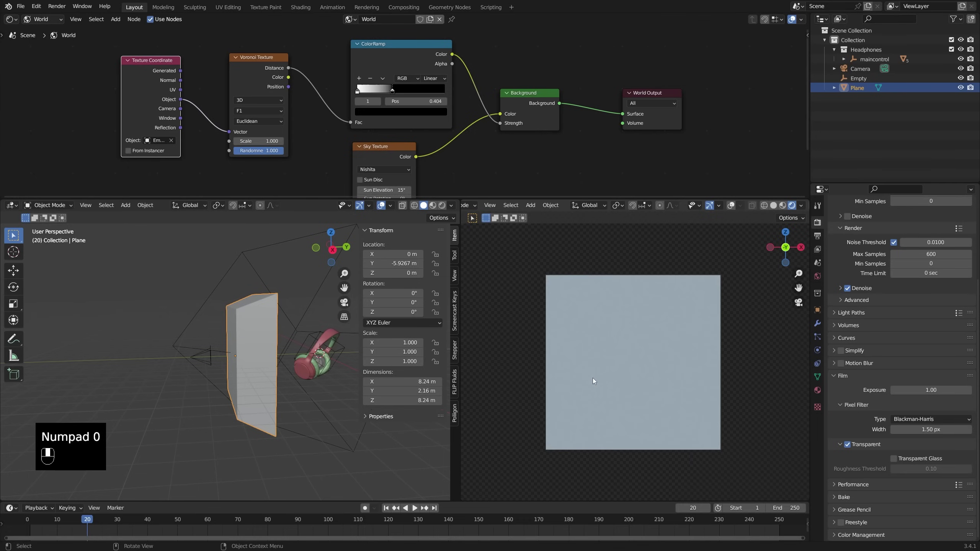
Step: Hide the Plane from camera rays and move it to Y -5.1352 m
left_click(818, 310)
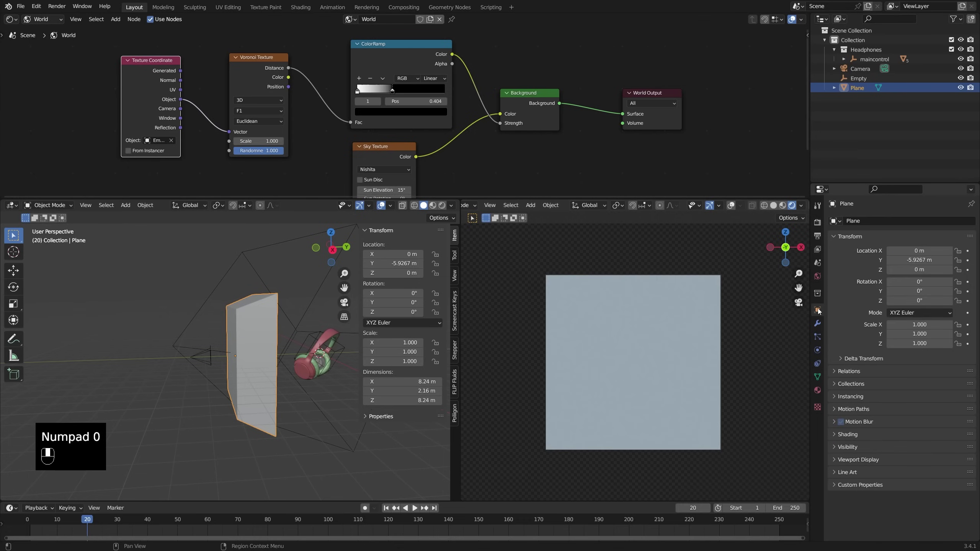
left_click(856, 445)
scroll(856, 445, "down", 4)
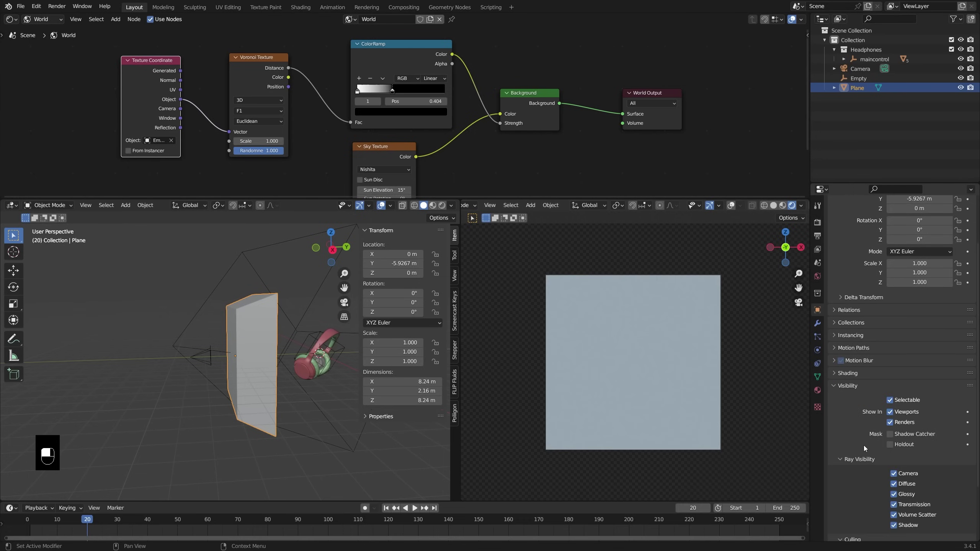
left_click(892, 473)
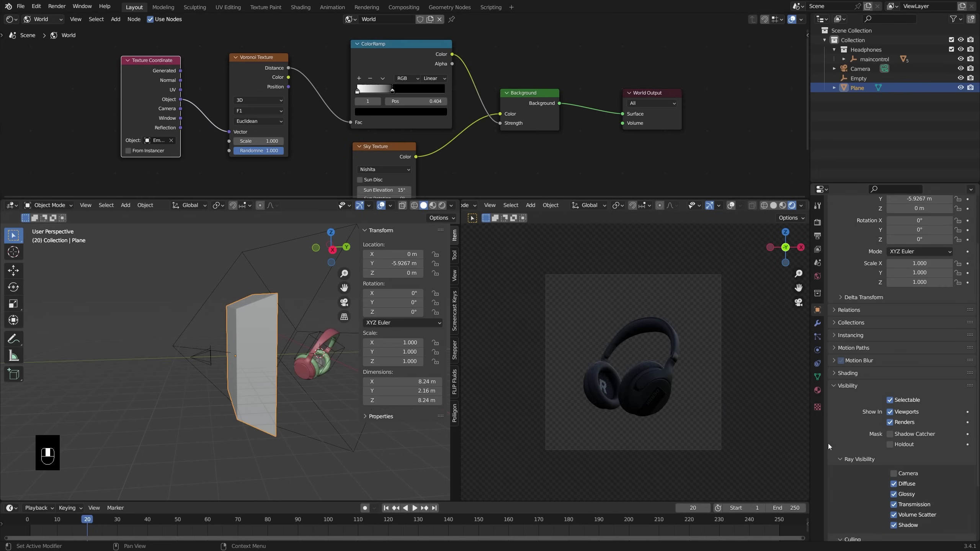
key("g")
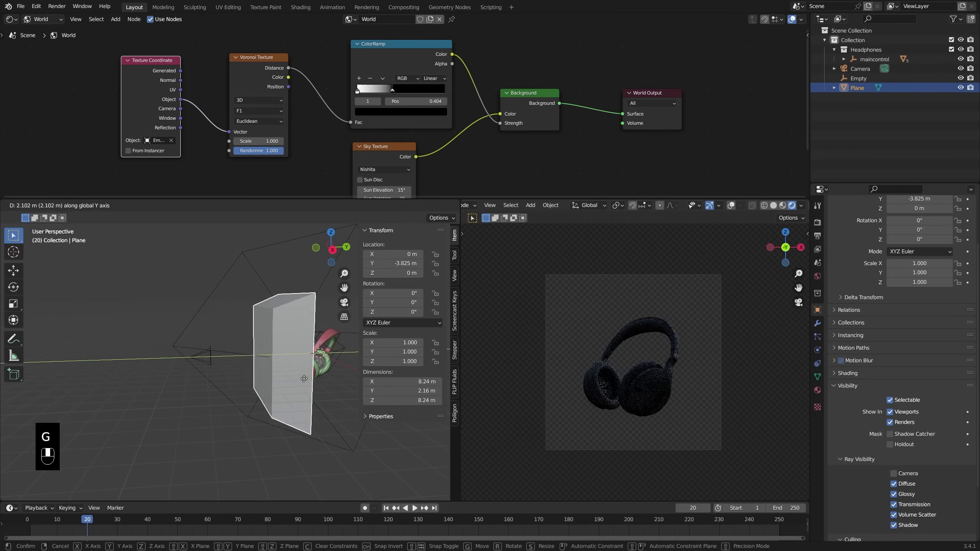
left_click(285, 381)
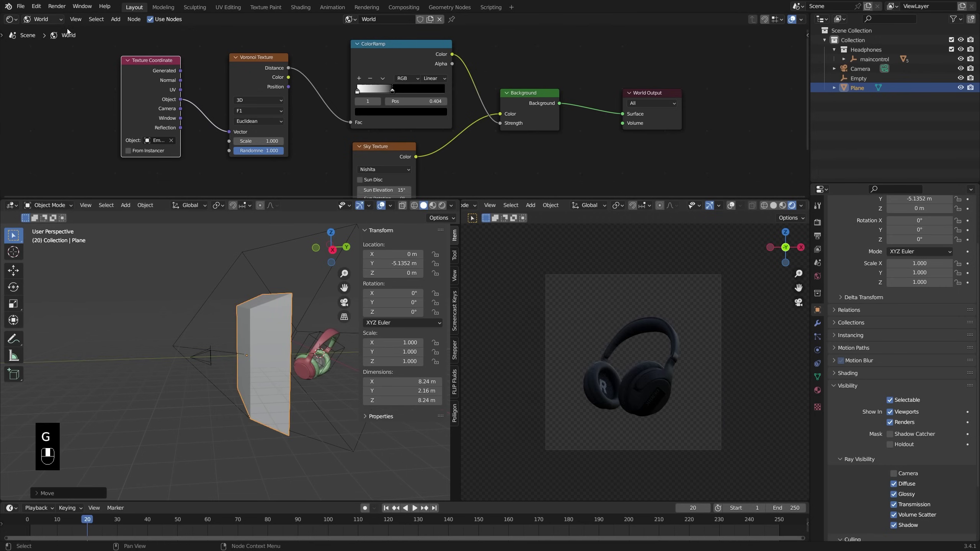
Step: Give the plane a new material with the Principled BSDF node removed
left_click(45, 30)
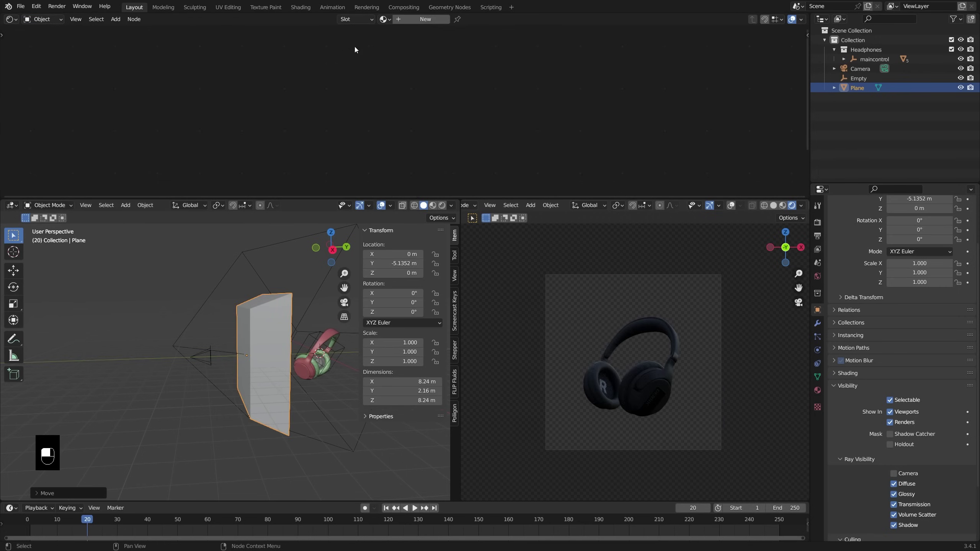
left_click(411, 18)
left_click(531, 97)
key("x")
middle_click_drag(570, 101, 539, 101)
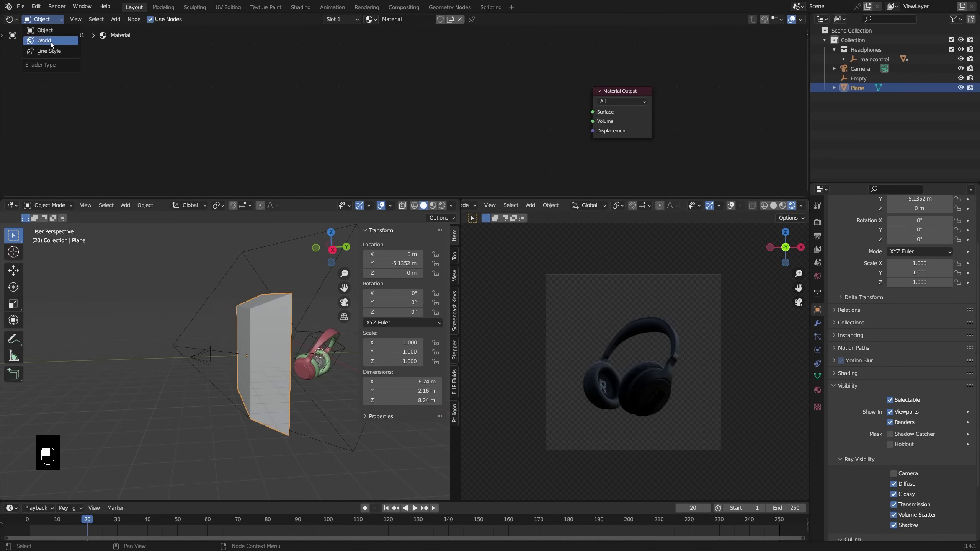
left_click(51, 41)
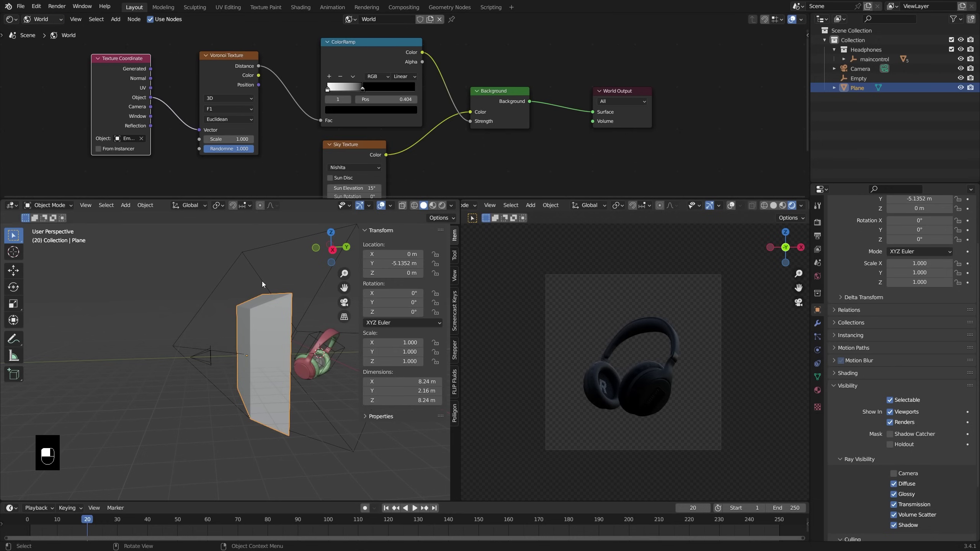
Step: Rename the plane object to 'blocker'
key("F2")
type("block")
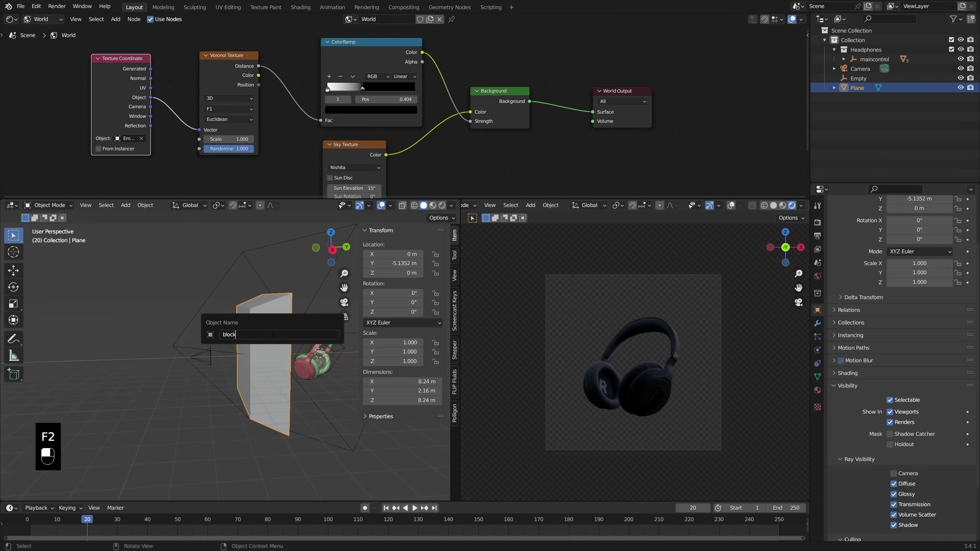
type("er")
key("Return")
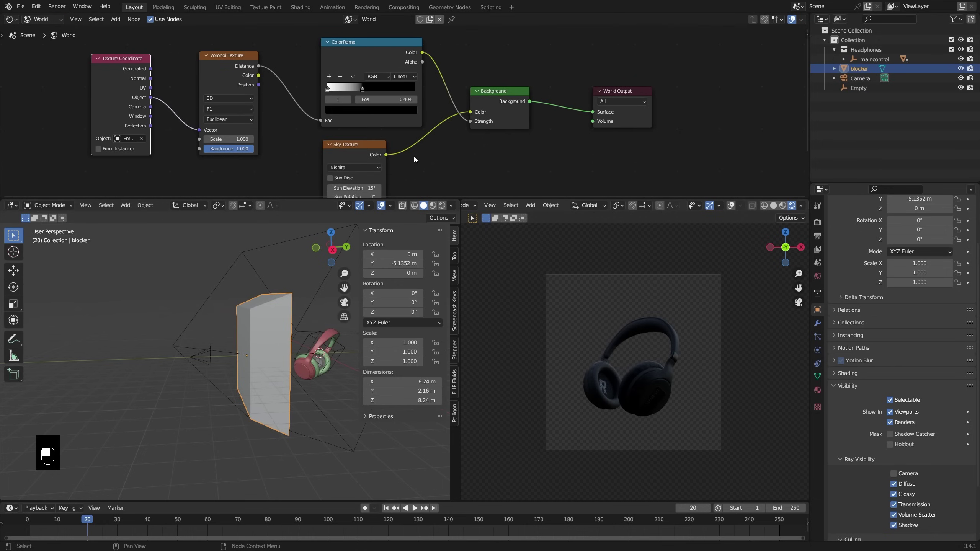
Step: Spread the world nodes, moving Sky Texture down and ColorRamp up-left
scroll(432, 153, "down", 1)
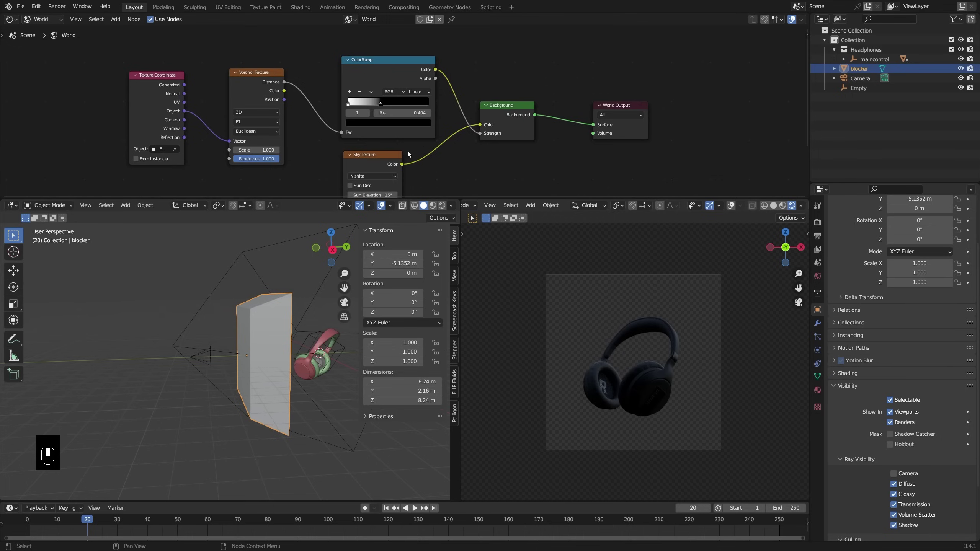
left_click_drag(407, 153, 417, 195)
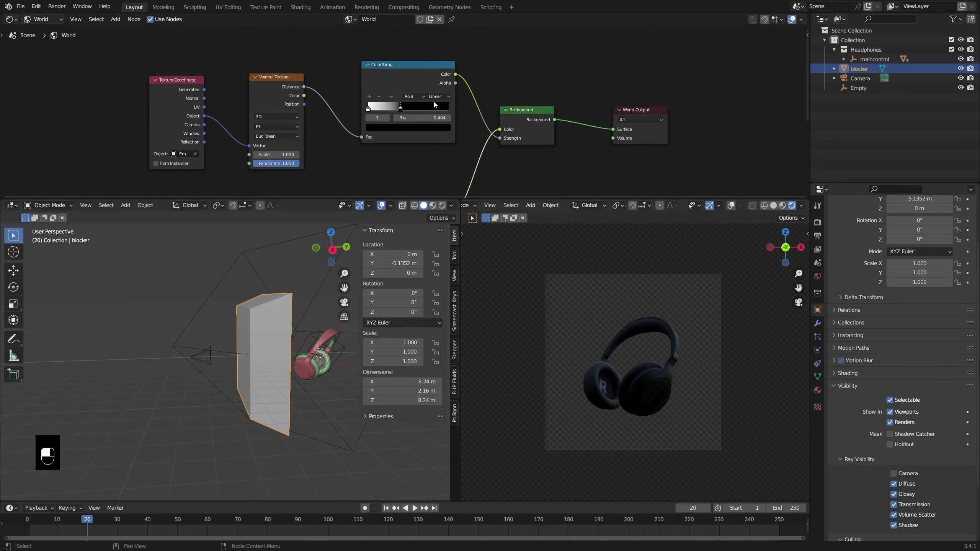
left_click_drag(433, 104, 402, 96)
Step: Insert a Map Range node into the ColorRamp-to-Background Strength link
key("shift+a")
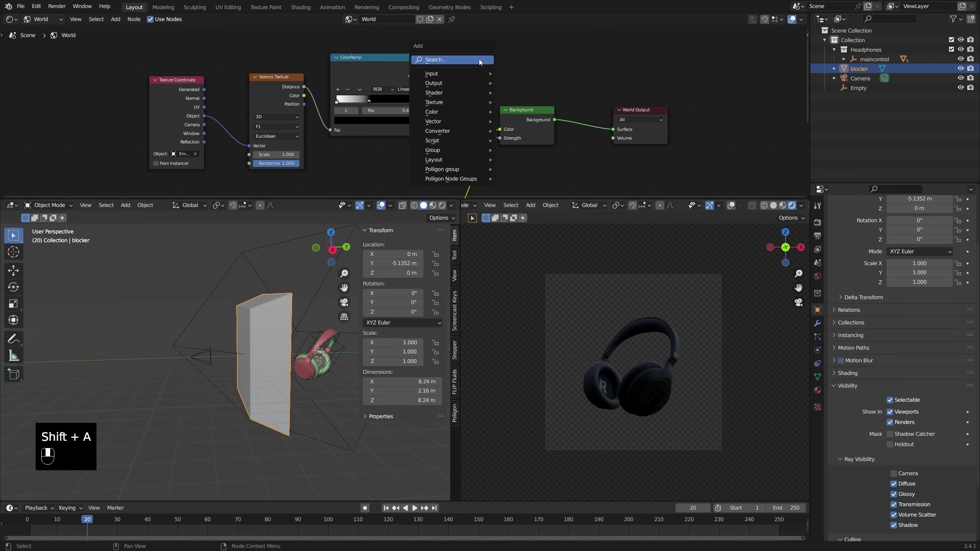
mouse_move(462, 132)
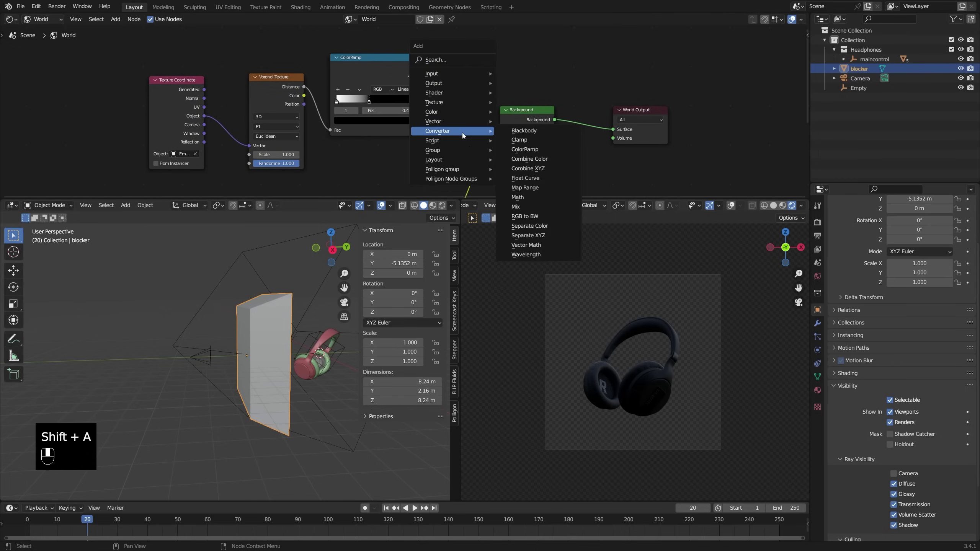
left_click(531, 188)
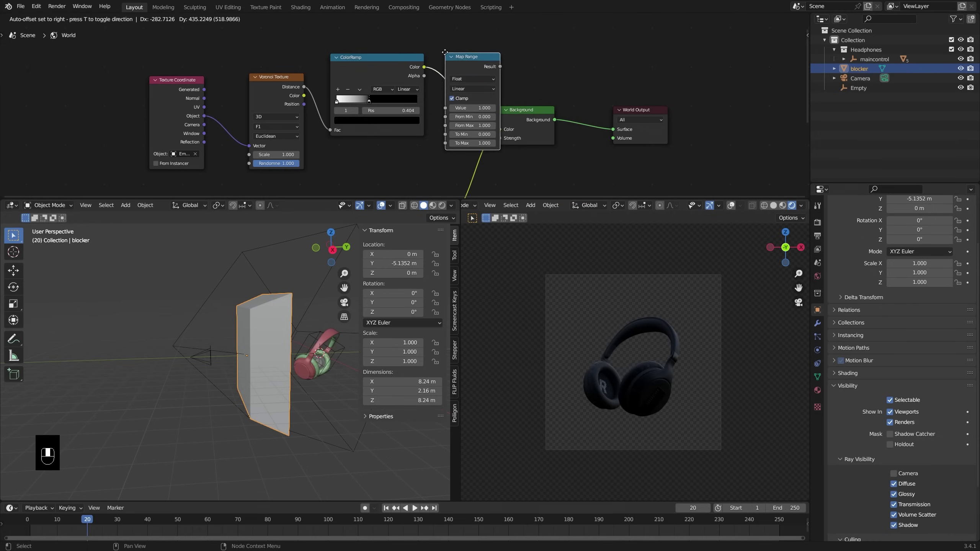
left_click(455, 39)
left_click_drag(564, 119, 574, 120)
left_click_drag(491, 96, 494, 104)
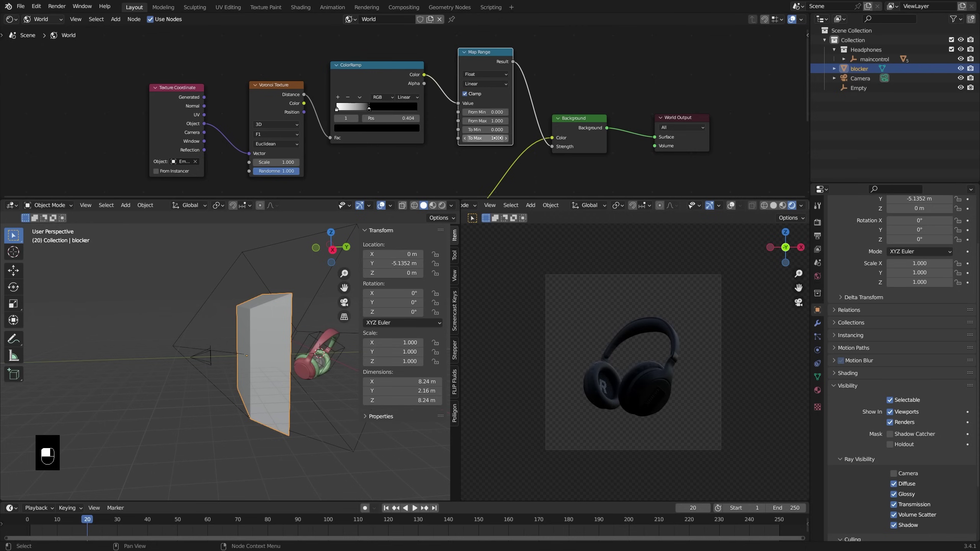
Step: Raise Map Range To Max to 5.000 and compare lighting with the blocker hidden and shown
key("ctrl")
scroll(485, 137, "up", 1, "ctrl")
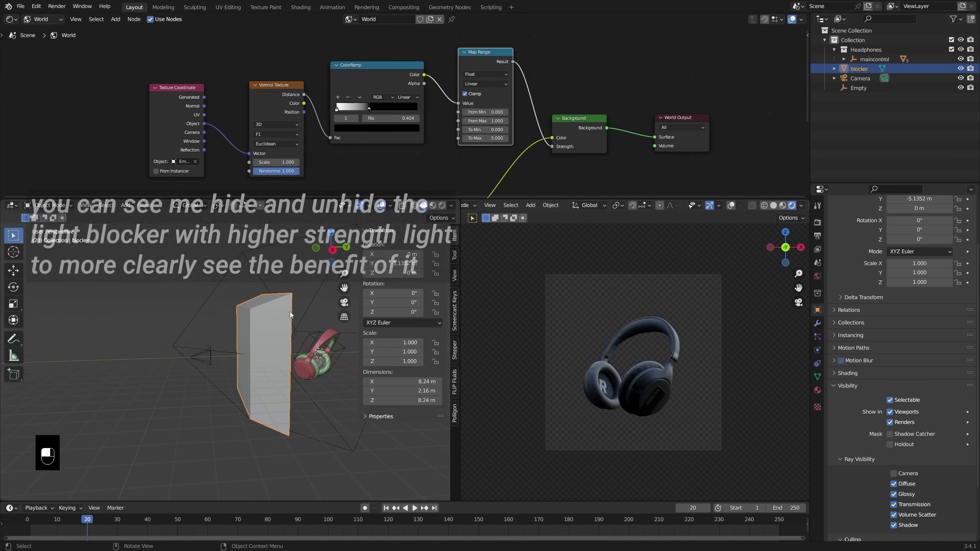
key("h")
key("h")
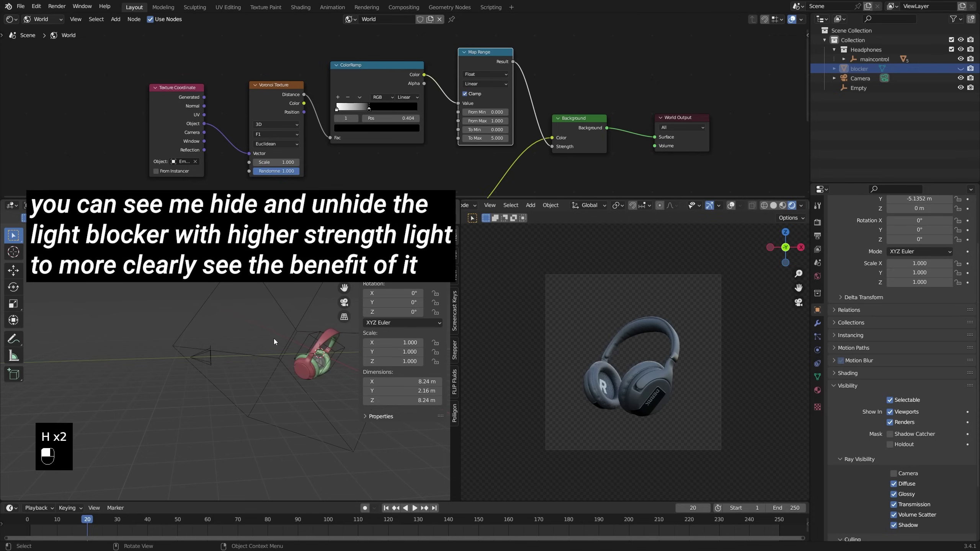
key("alt+h")
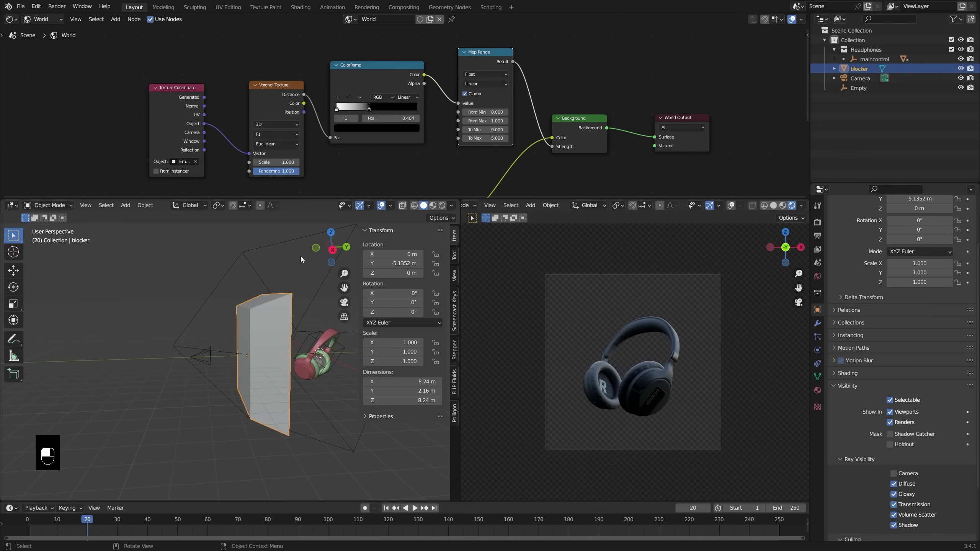
middle_click_drag(384, 154, 488, 148, "ctrl")
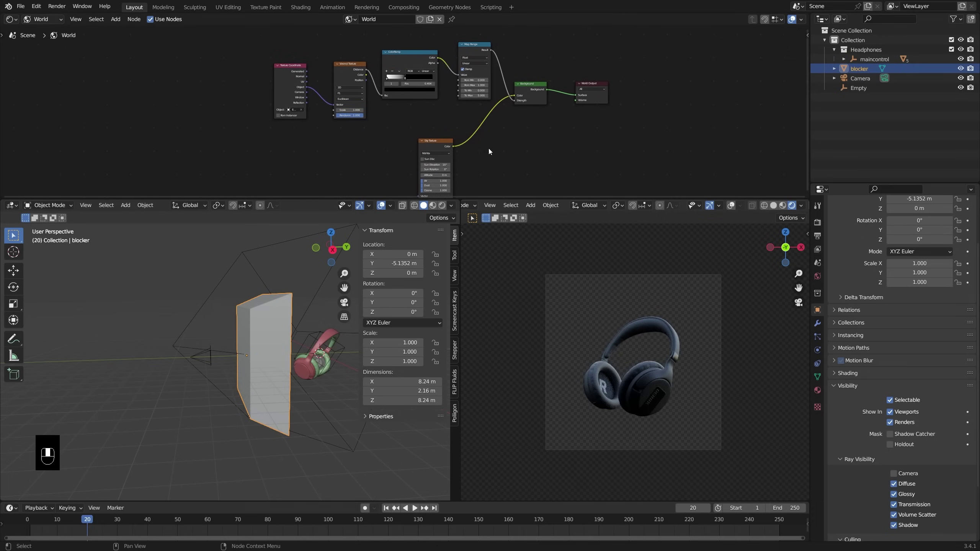
Step: Insert a Hue Saturation Value node between Sky Texture and the Background colour
scroll(485, 153, "up", 1)
key("shift+a")
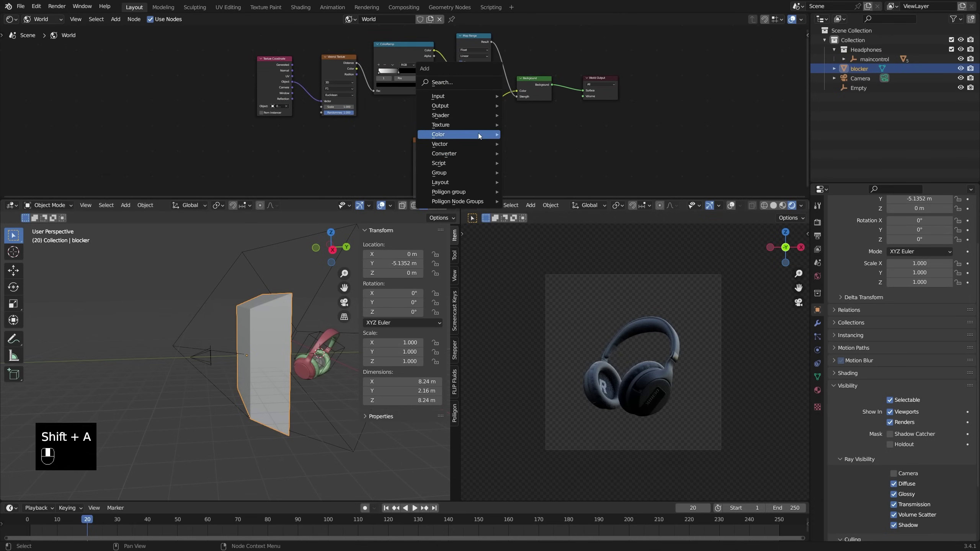
mouse_move(477, 133)
left_click(540, 150)
left_click(470, 113)
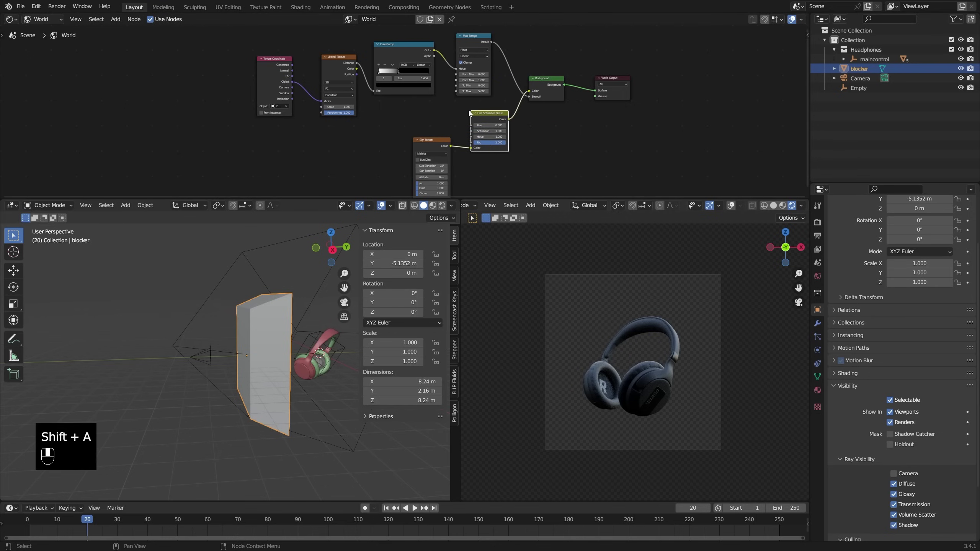
Step: Show the sky background, set Saturation to 2.000 and shift Hue to 0.660 to tint the headphones
key("q")
left_click(617, 319)
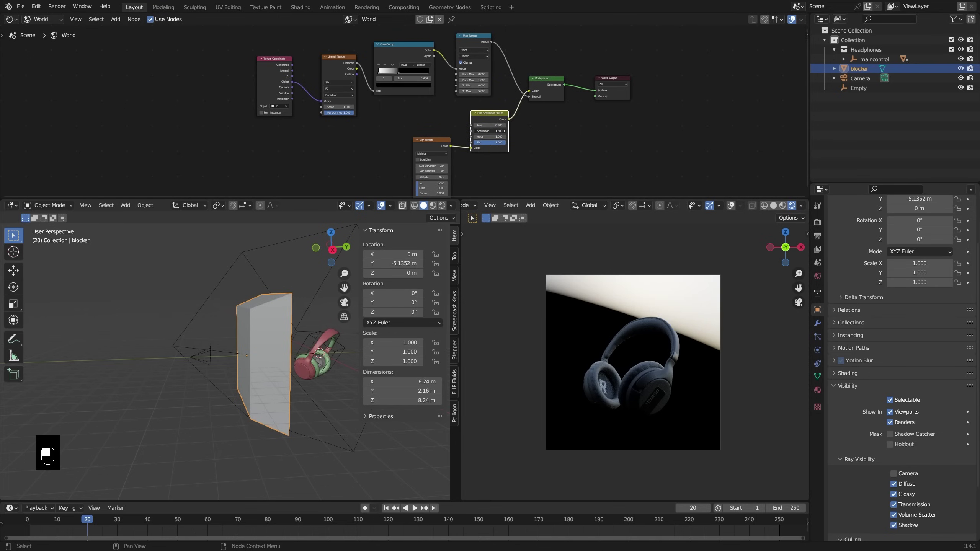
left_click_drag(489, 131, 497, 131)
middle_click_drag(624, 327, 547, 295)
scroll(551, 298, "down", 2)
key("KP_0")
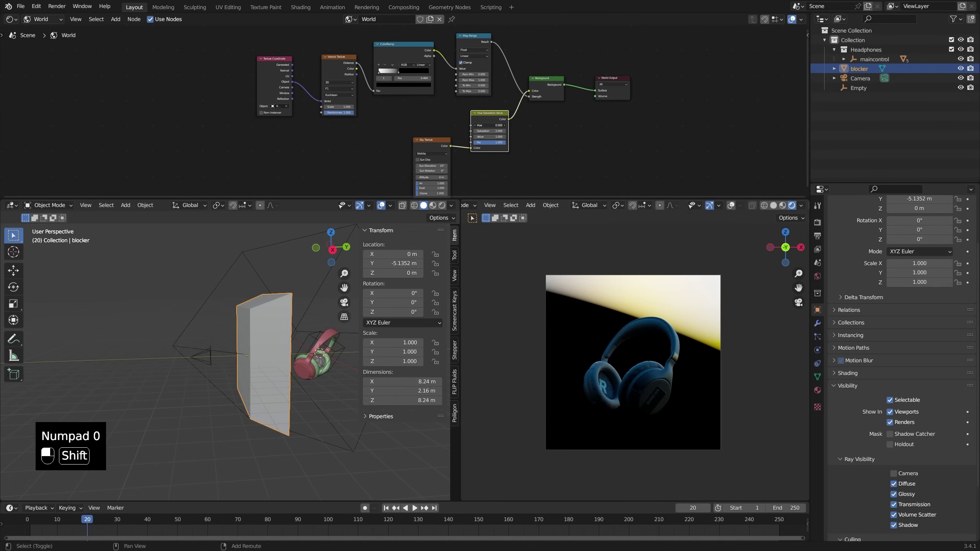
mouse_move(490, 125)
left_mouse_down("shift")
mouse_move(505, 125)
mouse_move(494, 125)
left_mouse_up("shift")
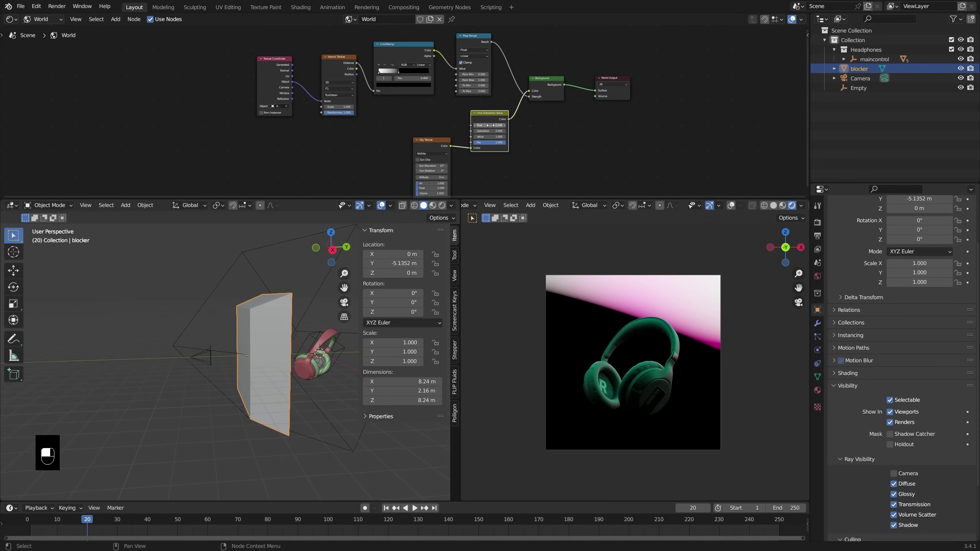
Step: Make the render background transparent again
key("q")
left_click(607, 326)
scroll(634, 359, "up", 2)
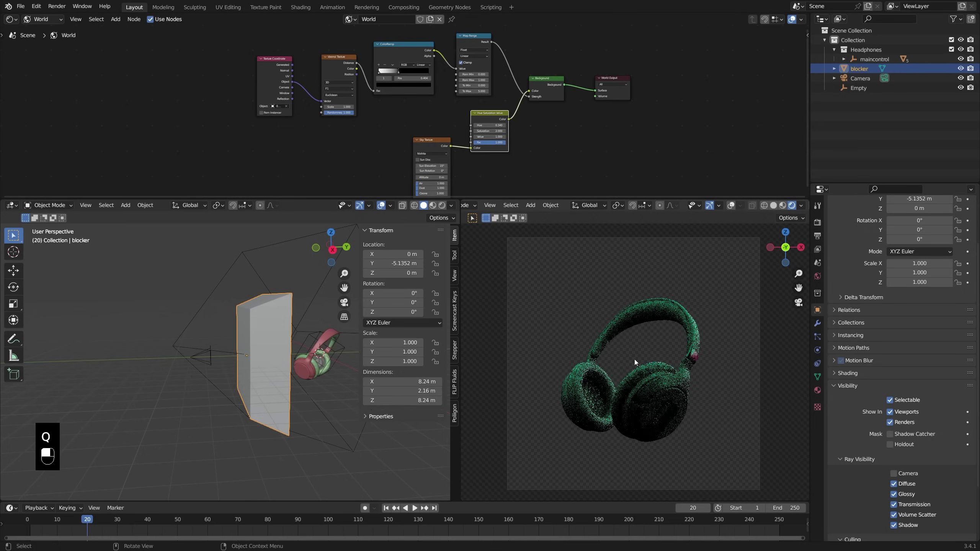
Step: Scale the Empty to 3.817 and trackball-rotate it to a new orientation
left_click(298, 241)
key("s")
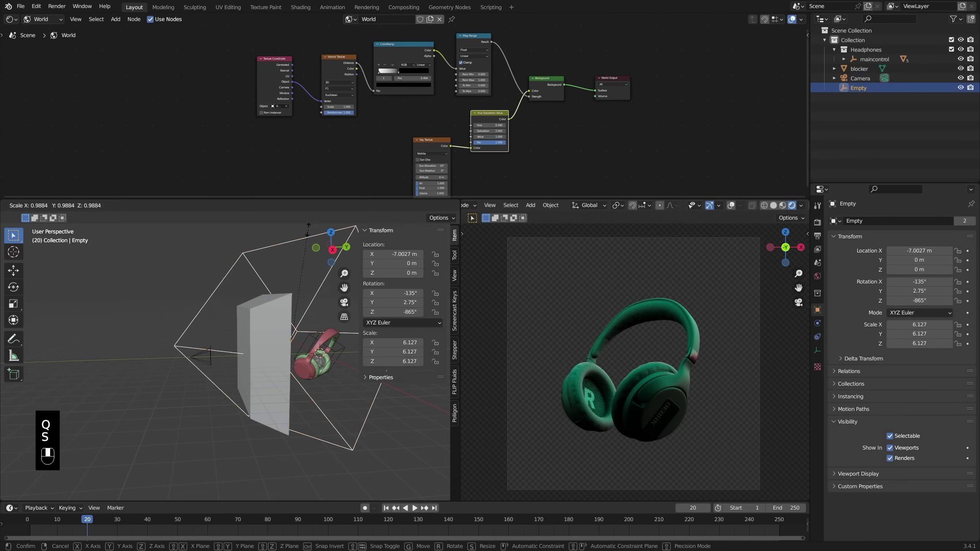
left_click(301, 275)
middle_click_drag(301, 276, 259, 277, "shift")
key("r")
key("r")
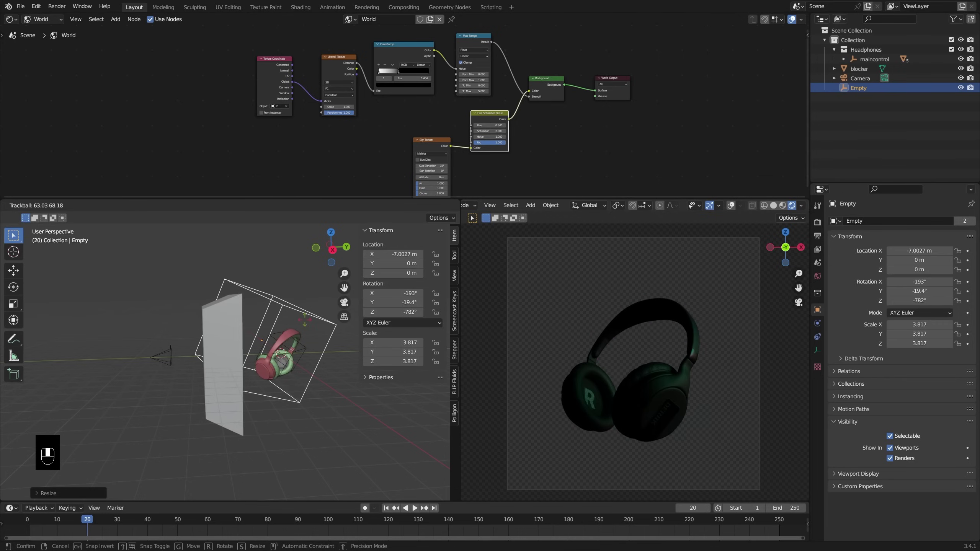
left_click(491, 139)
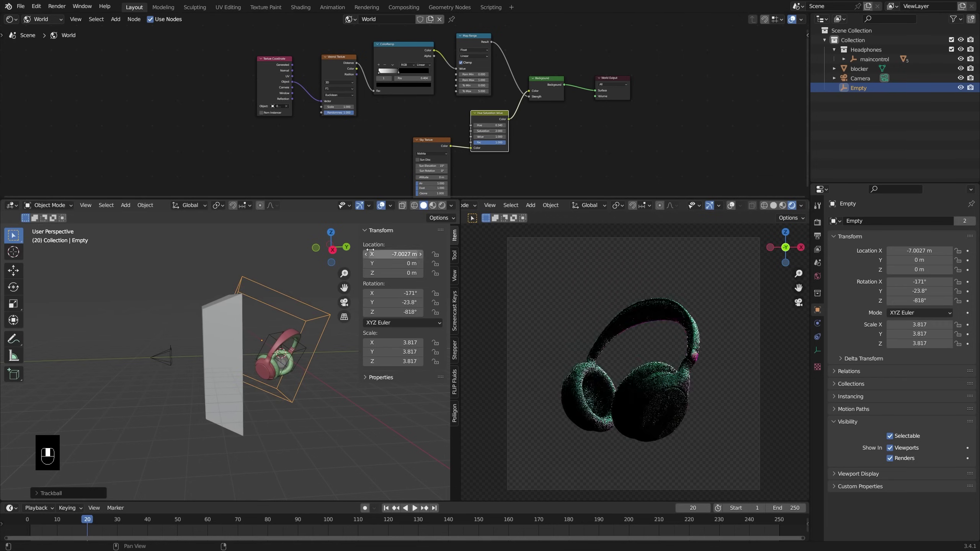
Step: Set the world Hue to 0.440 for teal headphones and Map Range To Max to 7.400
scroll(491, 139, "up", 1)
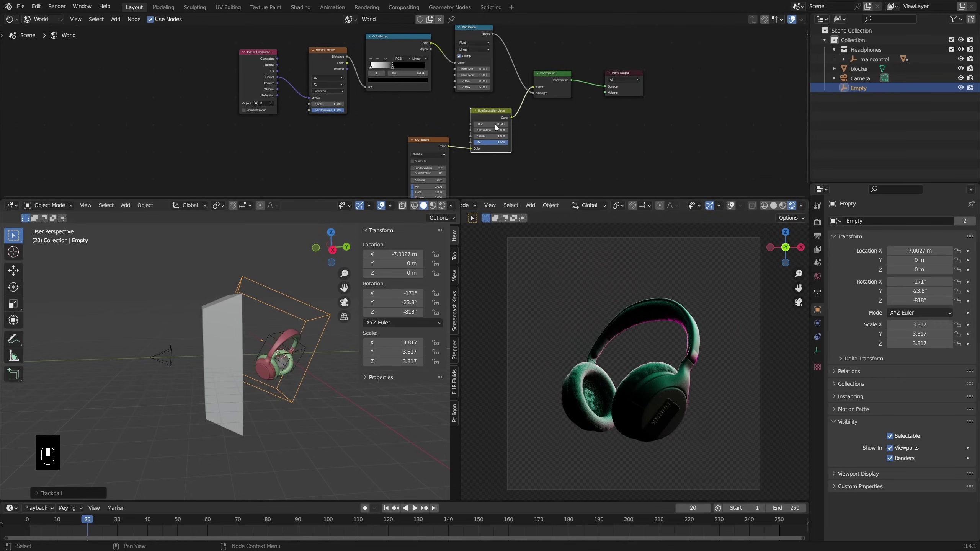
scroll(496, 128, "up", 2)
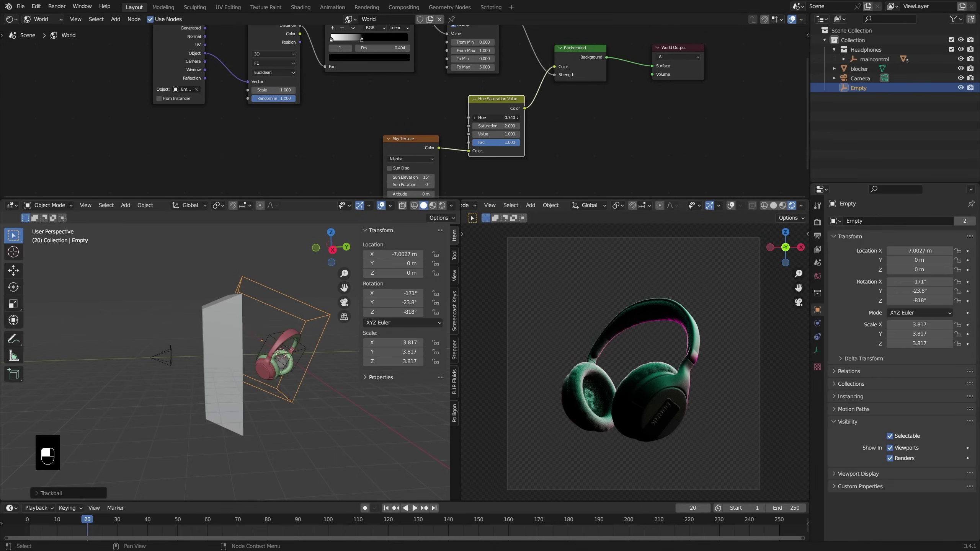
left_click(518, 117)
left_click_drag(518, 118, 482, 118)
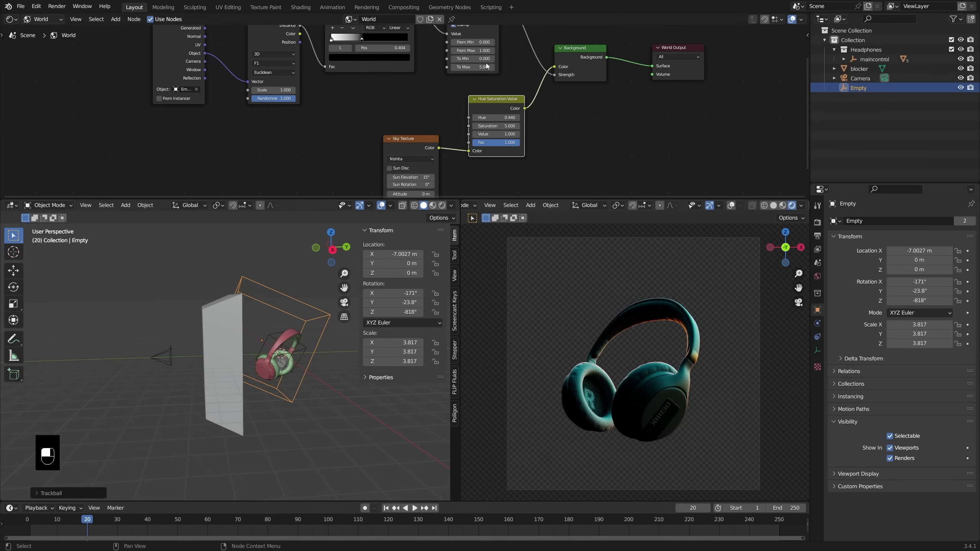
middle_click_drag(487, 67, 478, 91, "shift")
left_click_drag(477, 90, 487, 90)
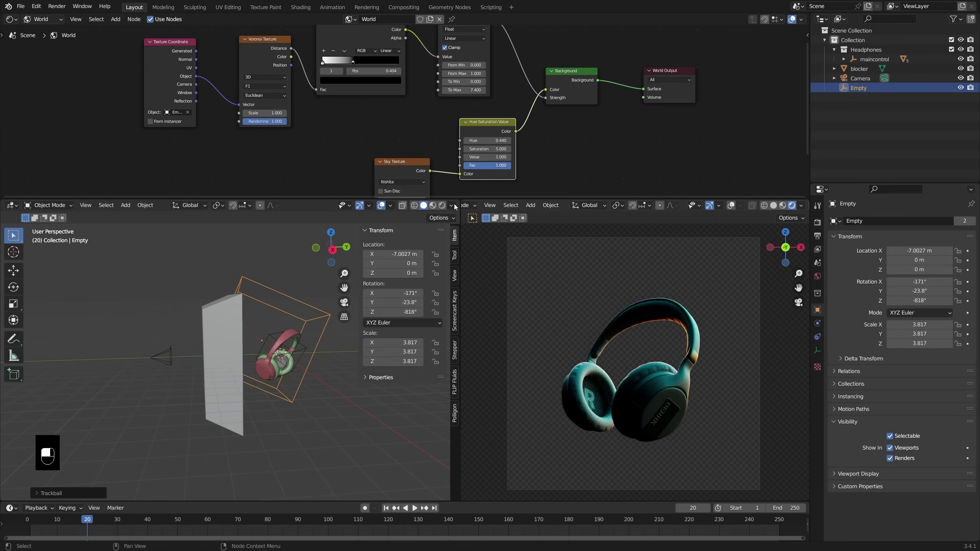
Step: Re-rotate the lighting Empty and shrink it toward a 2.760 scale, checking the maximized render
key("r")
key("r")
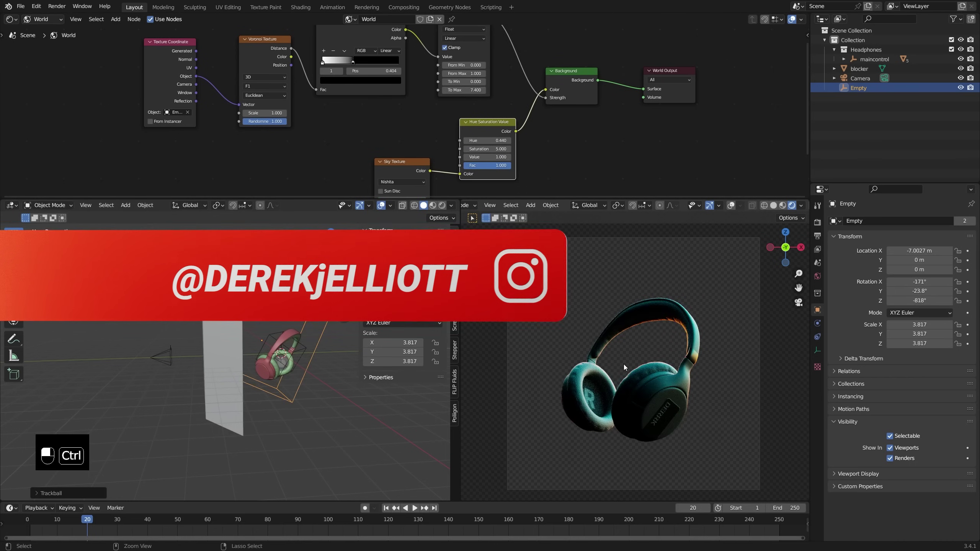
key("ctrl+space")
key("s")
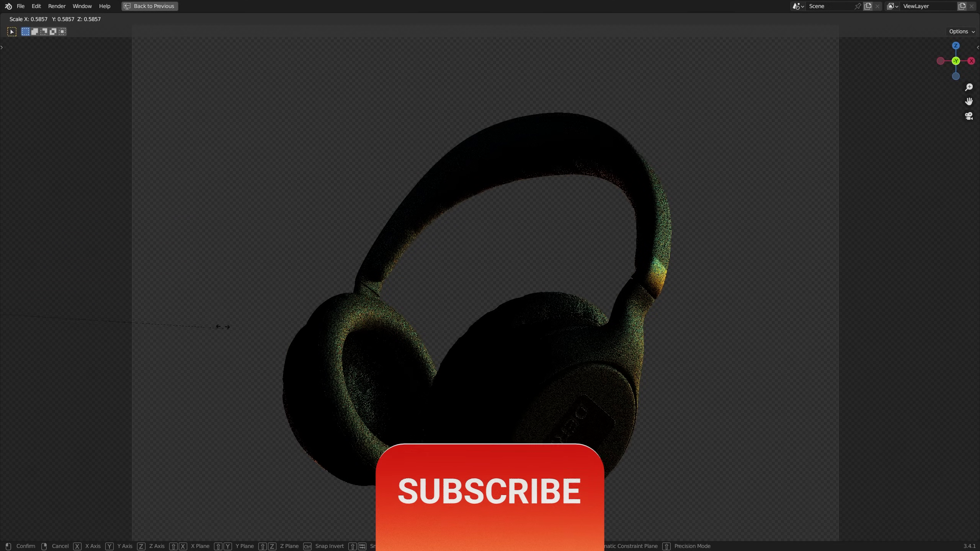
left_click(221, 308)
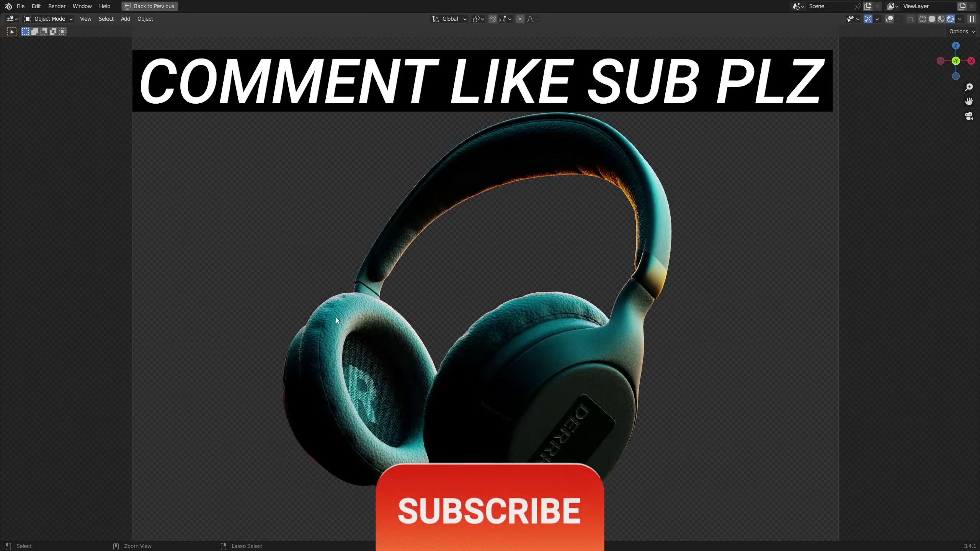
key("ctrl+space")
key("s")
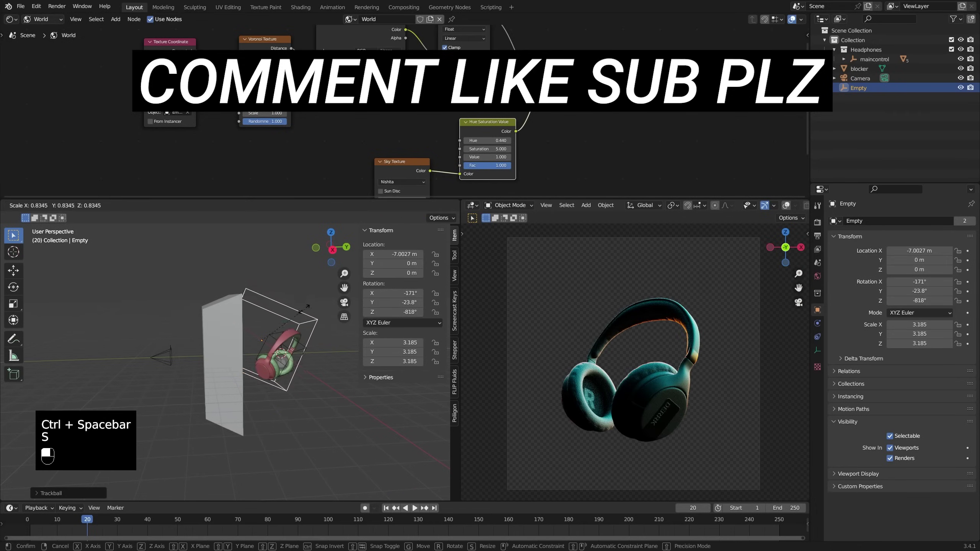